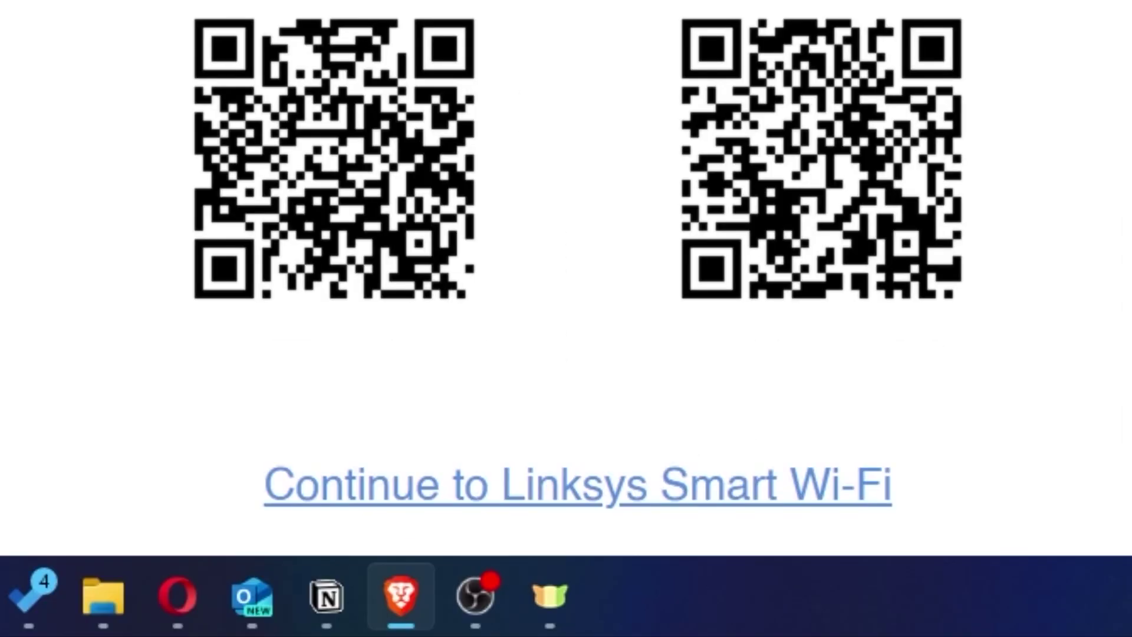
# - Continue past the app promotion to the sign-in page, keeping English (United States) as the language
pyautogui.click(597, 491)
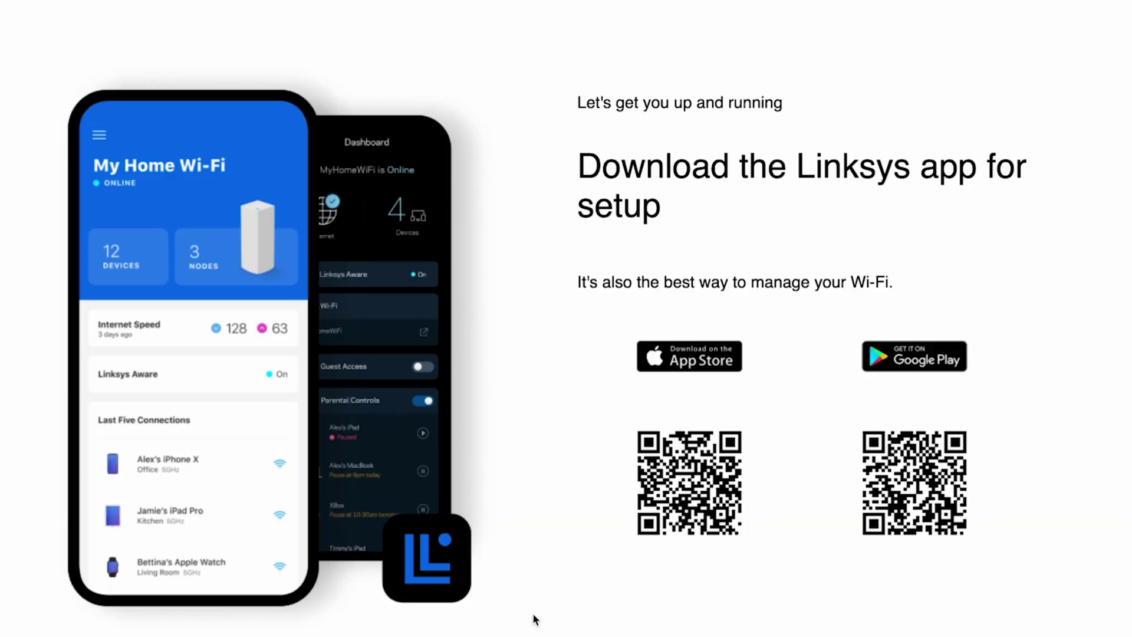
pyautogui.click(360, 403)
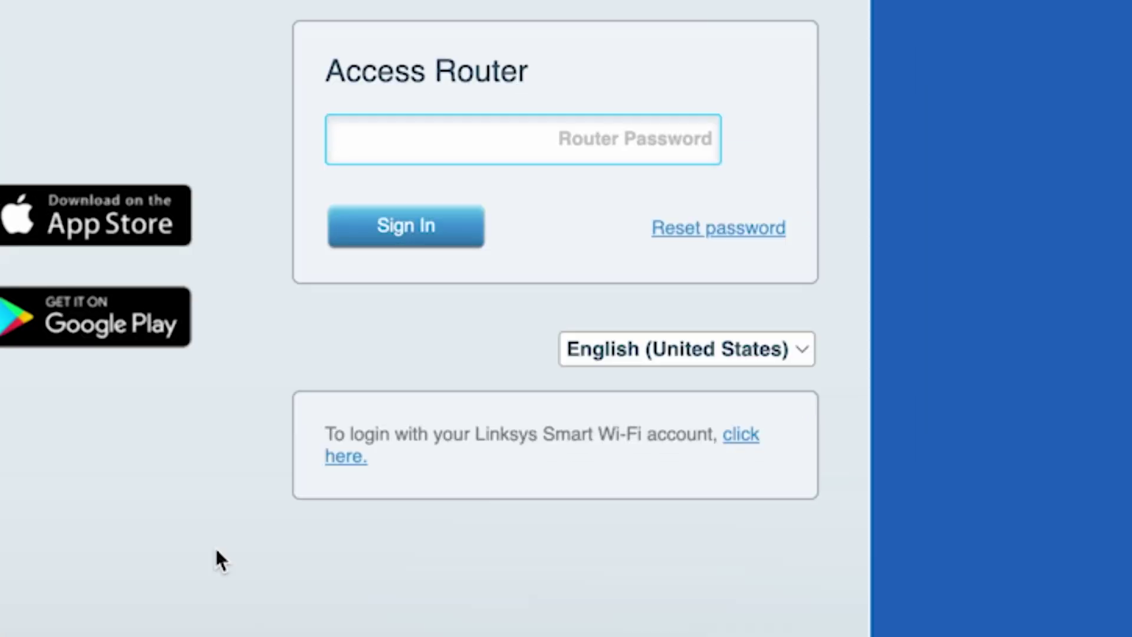
pyautogui.click(799, 348)
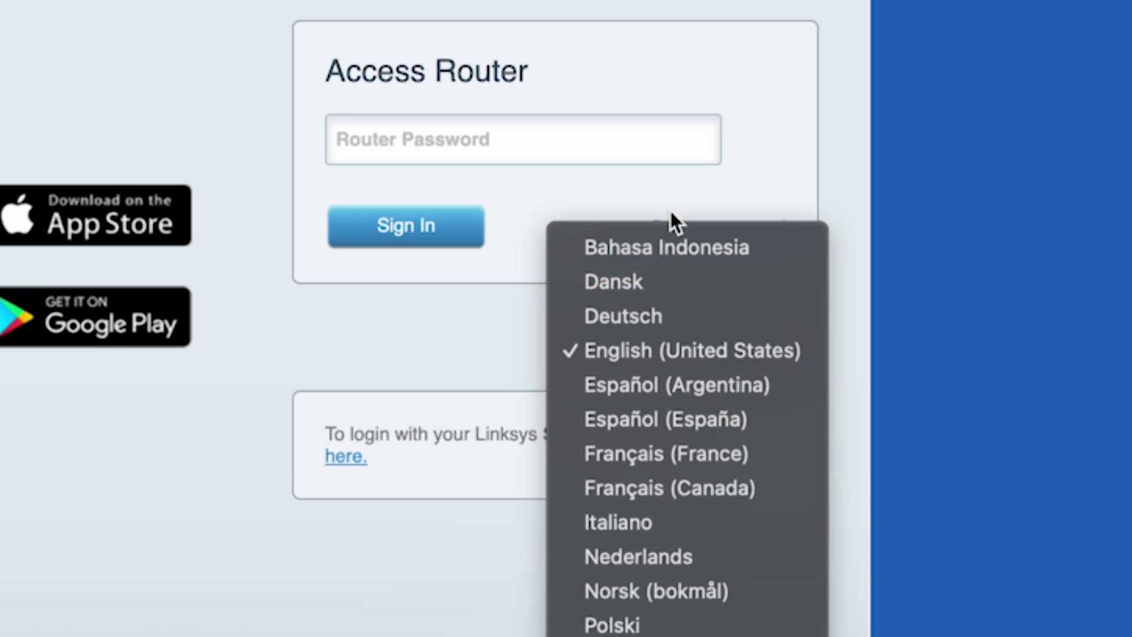
pyautogui.click(675, 348)
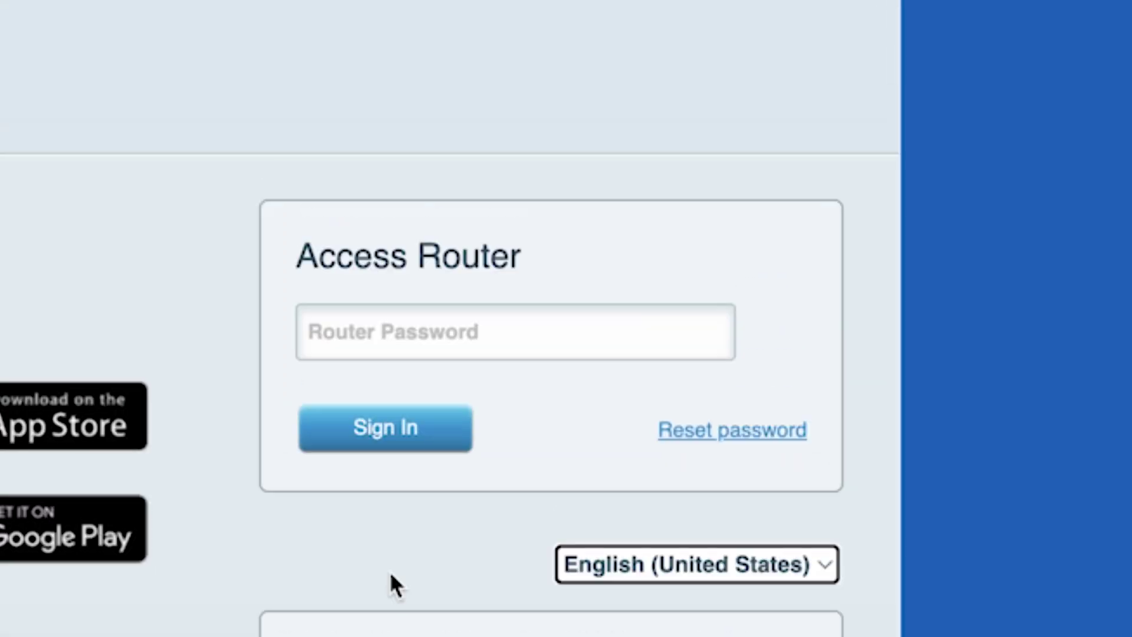
pyautogui.click(390, 574)
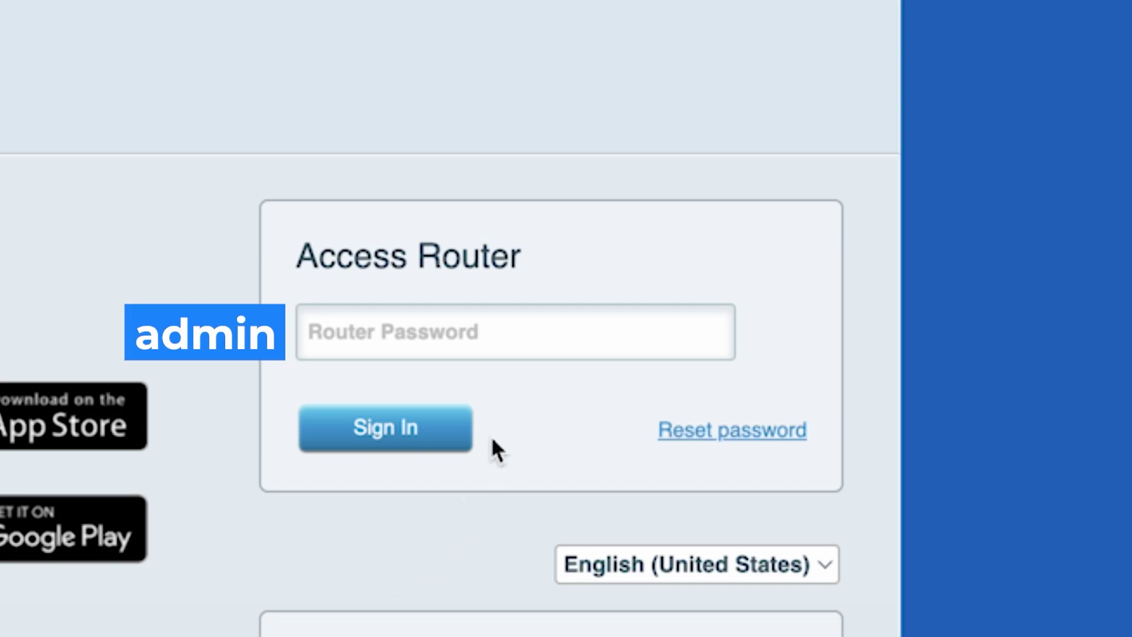
# - Try signing in with a router password, which is rejected
pyautogui.click(447, 328)
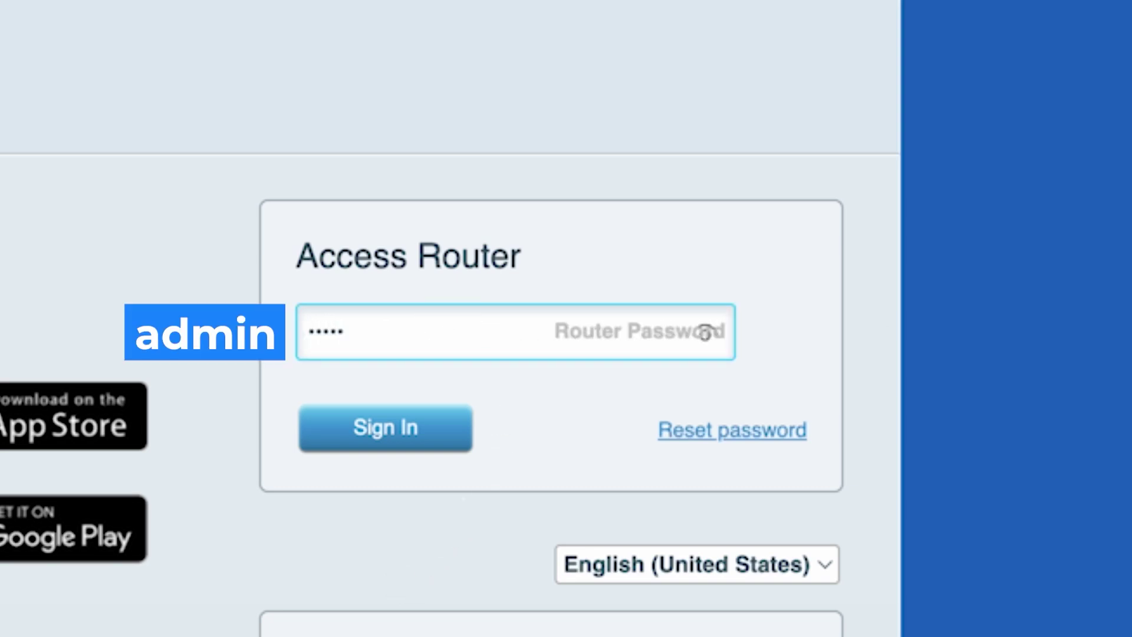
pyautogui.click(393, 435)
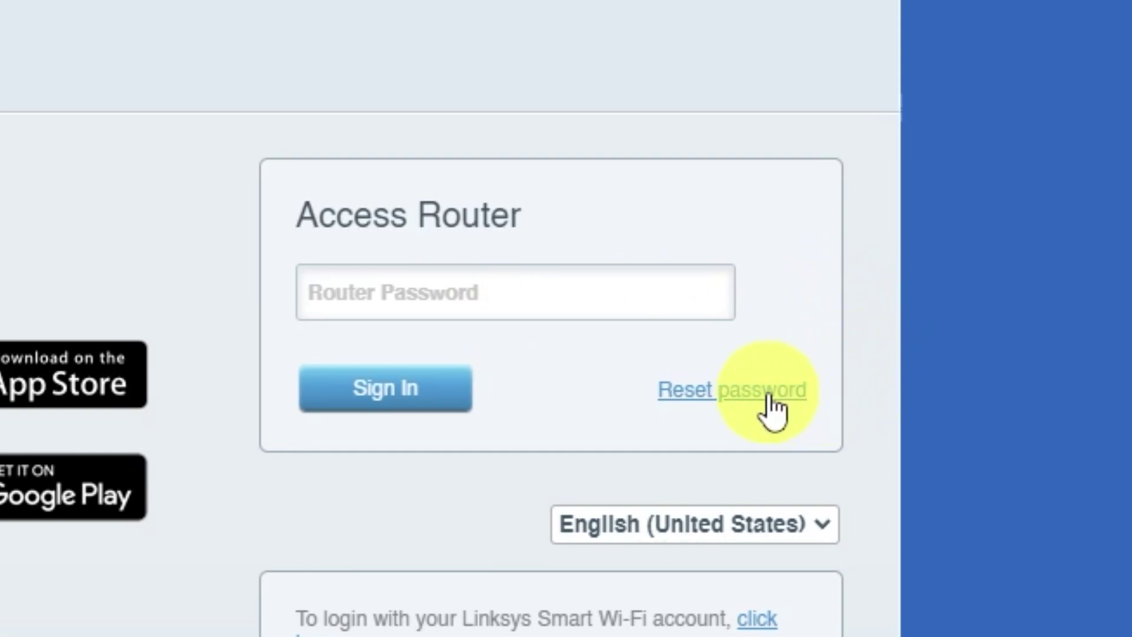
# - Start an admin password reset and submit the 5-digit recovery key from the router label
pyautogui.click(772, 407)
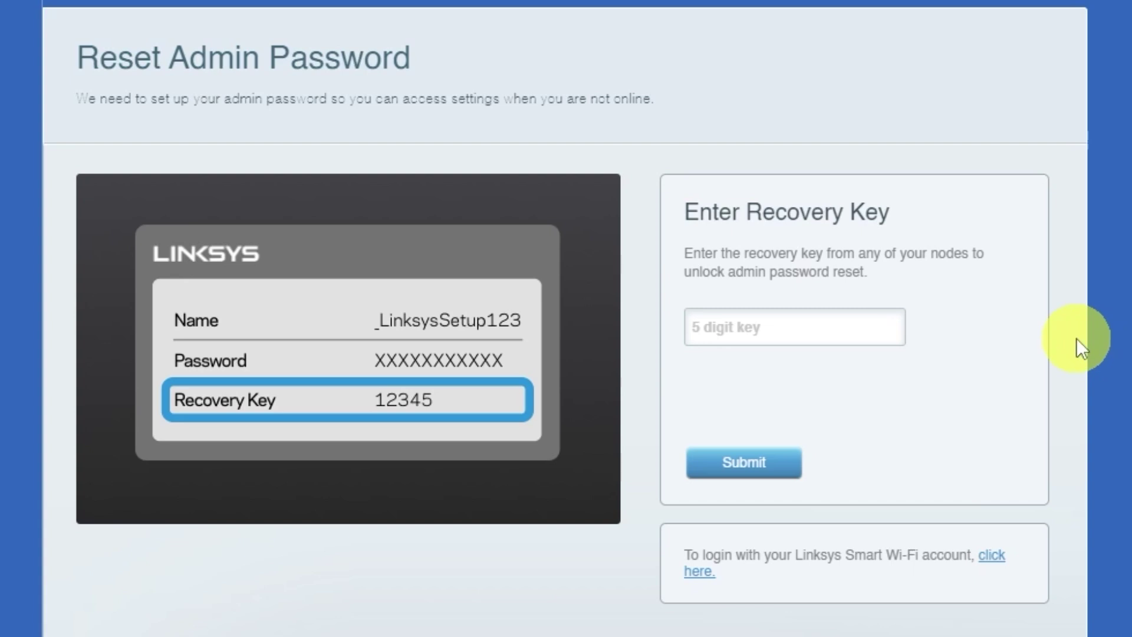
pyautogui.click(887, 324)
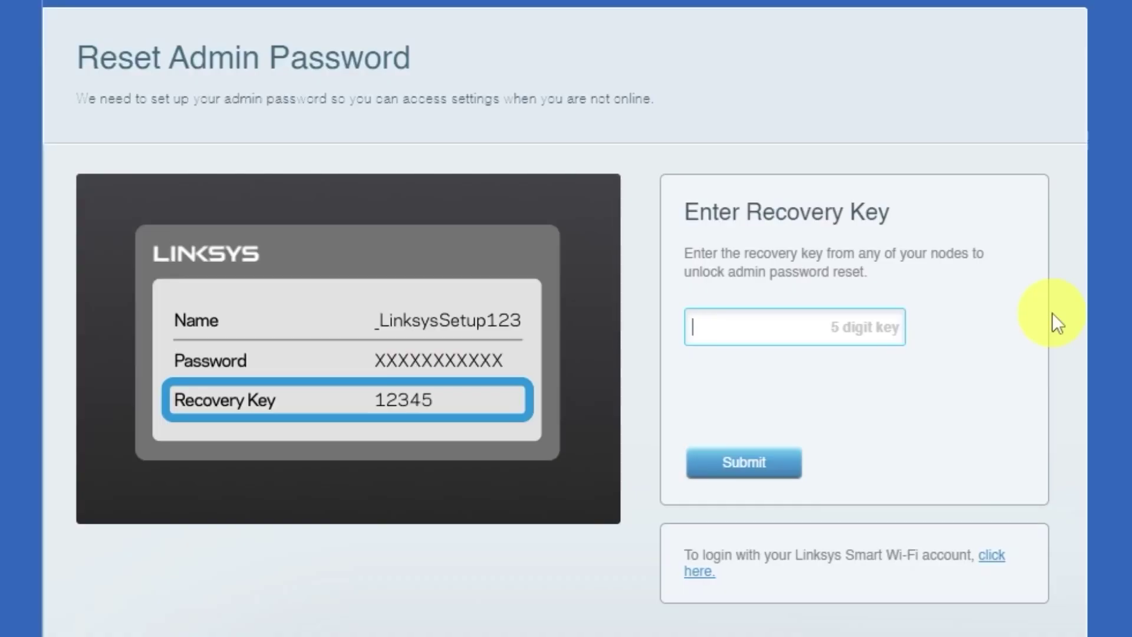
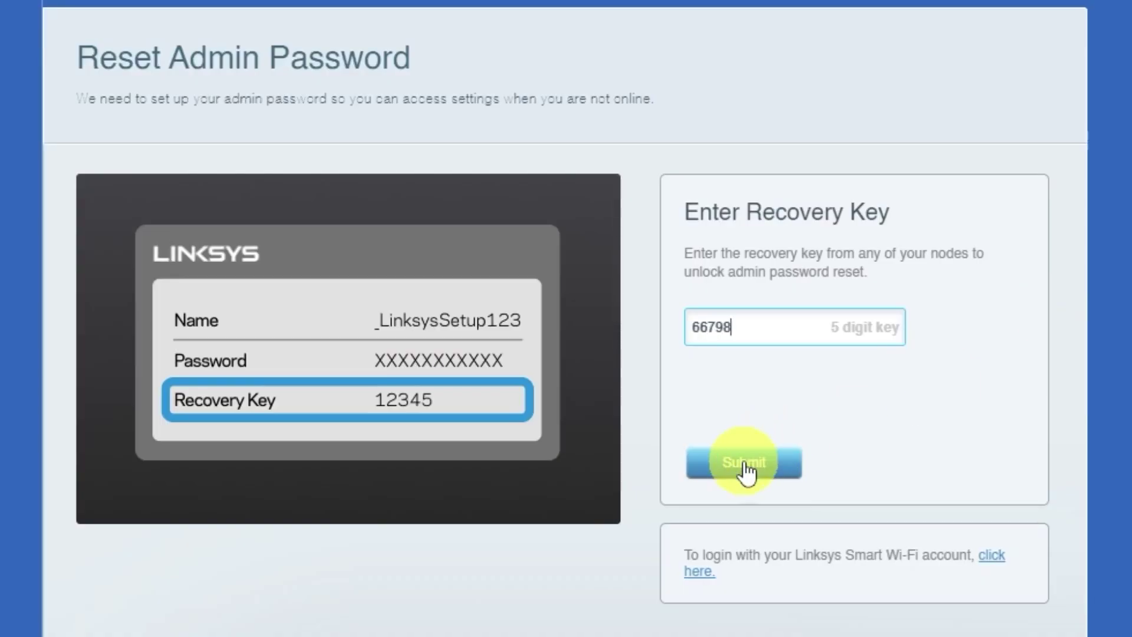
pyautogui.click(744, 462)
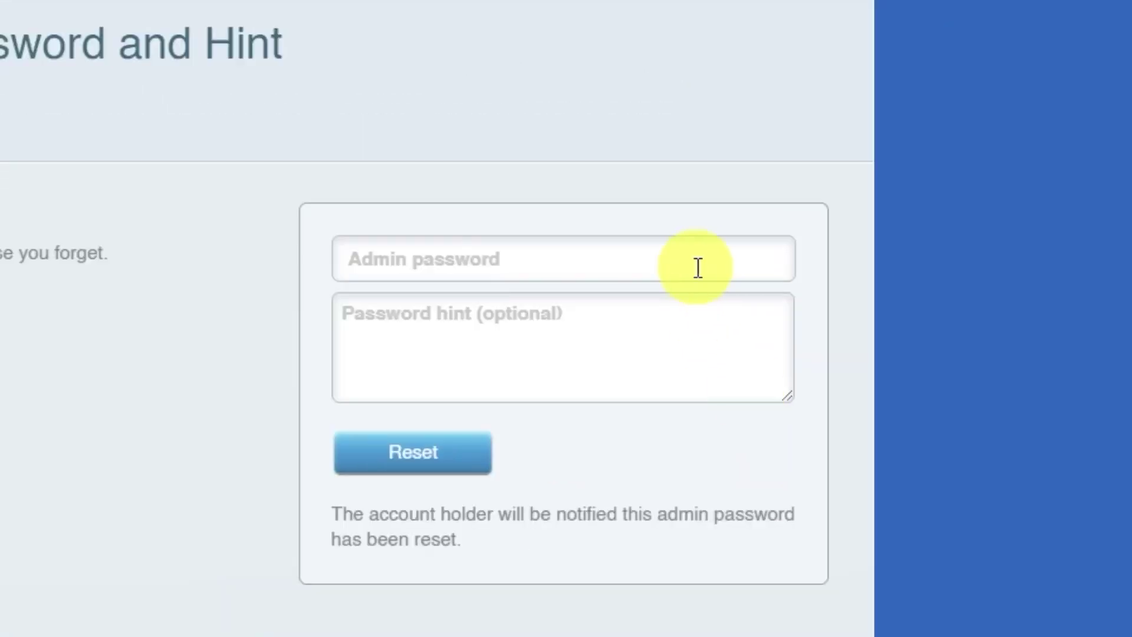
# - Enter a new admin password meeting all requirements, with the hint 'coffee', and reset
pyautogui.click(1055, 302)
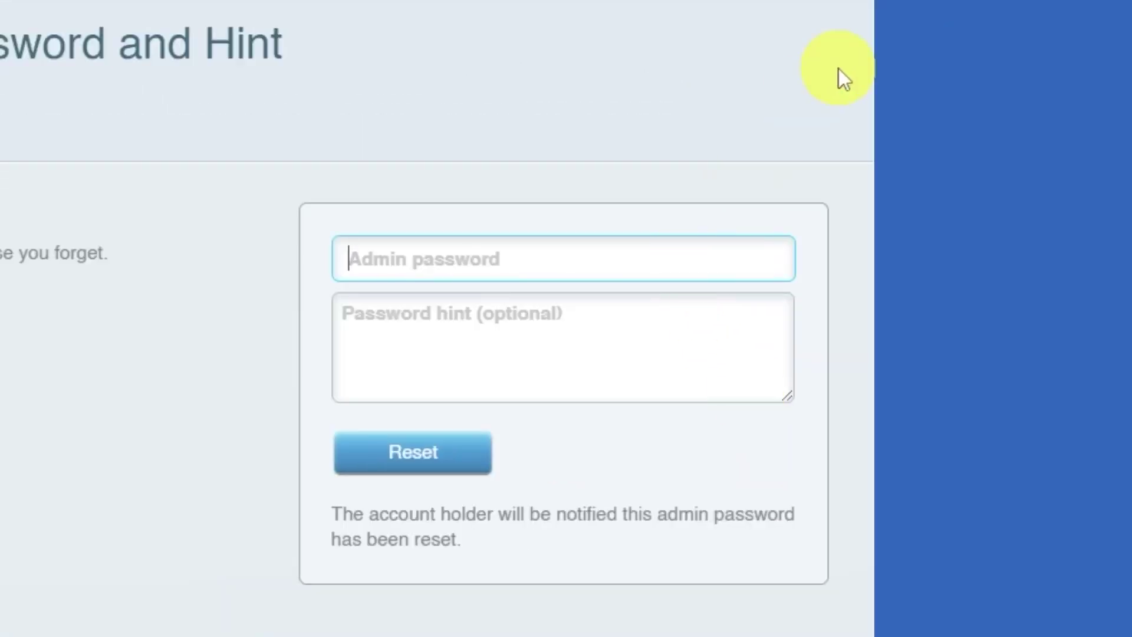
pyautogui.write('••••••••••')
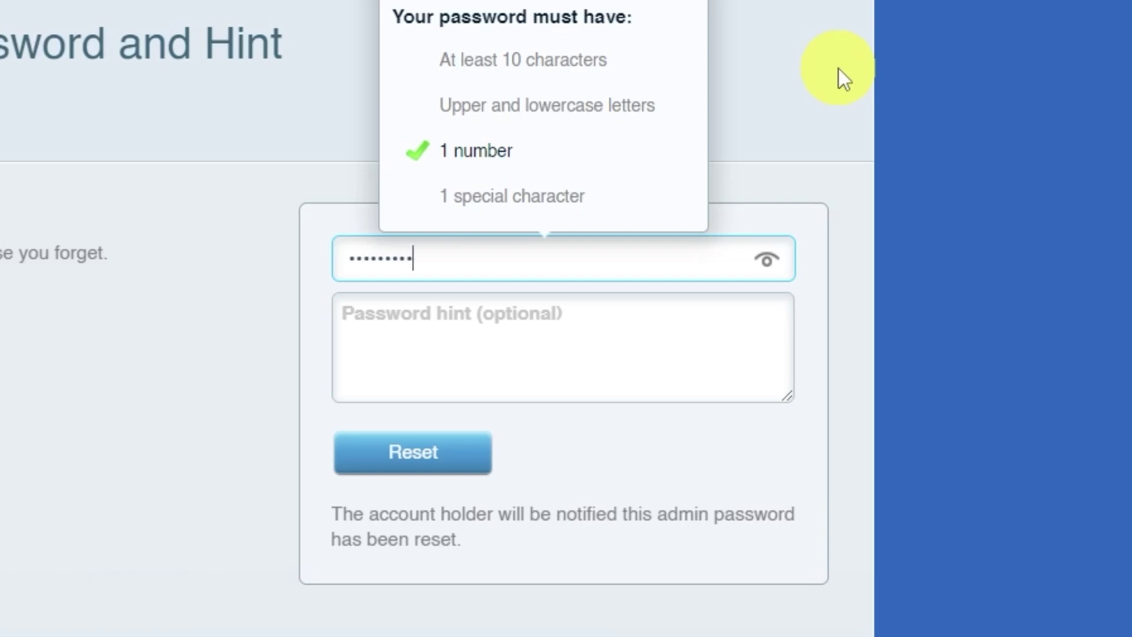
pyautogui.write('••')
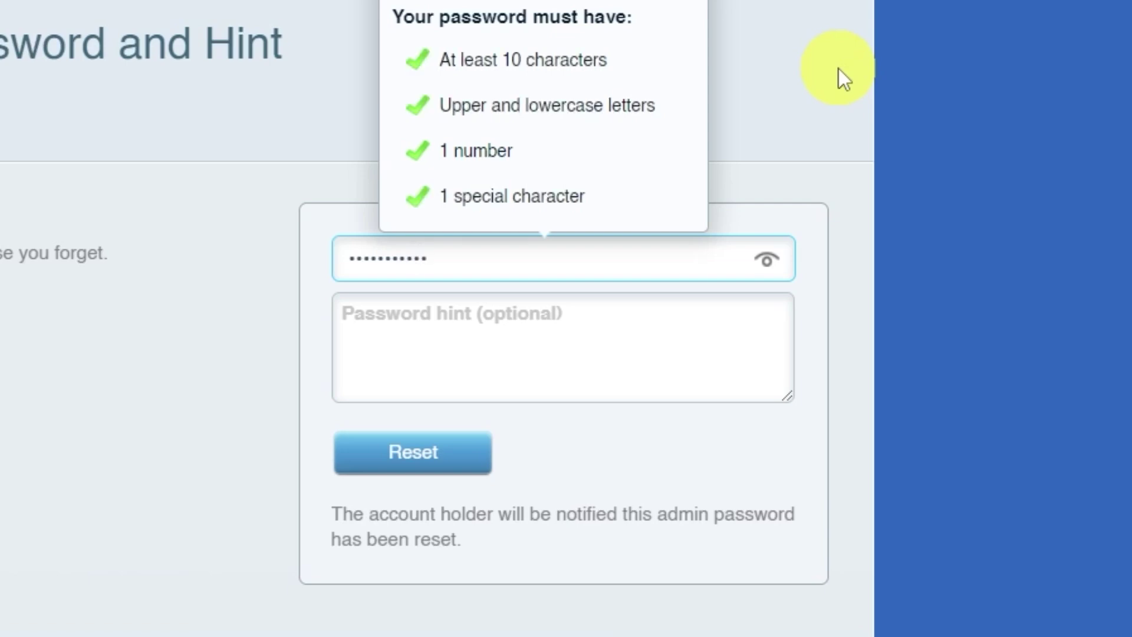
pyautogui.click(662, 333)
pyautogui.write('coffee')
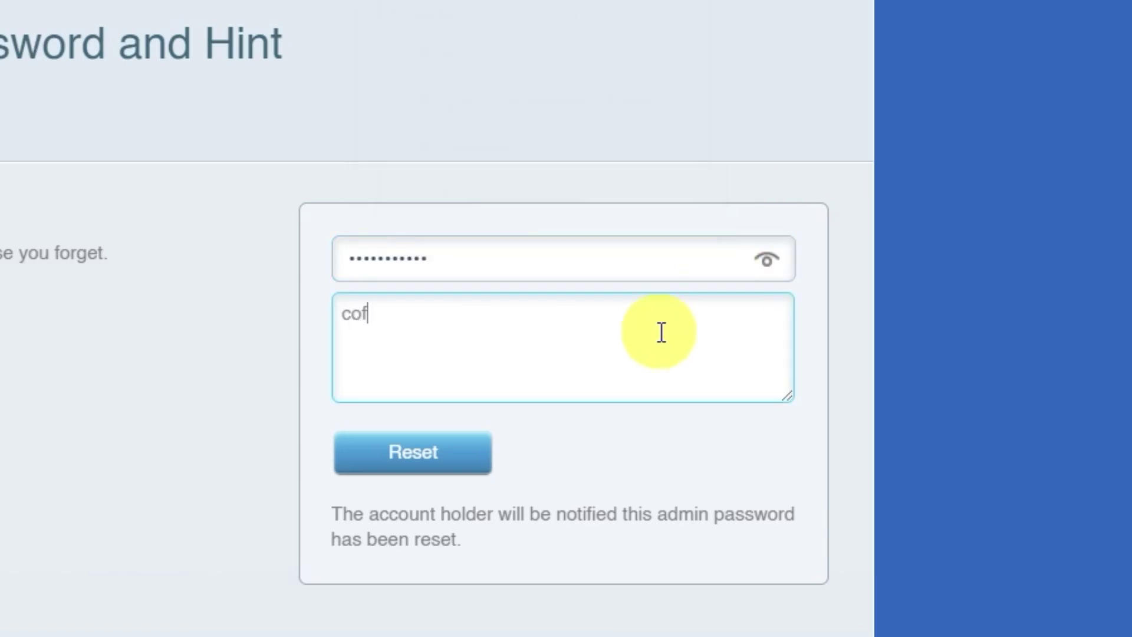
pyautogui.click(446, 463)
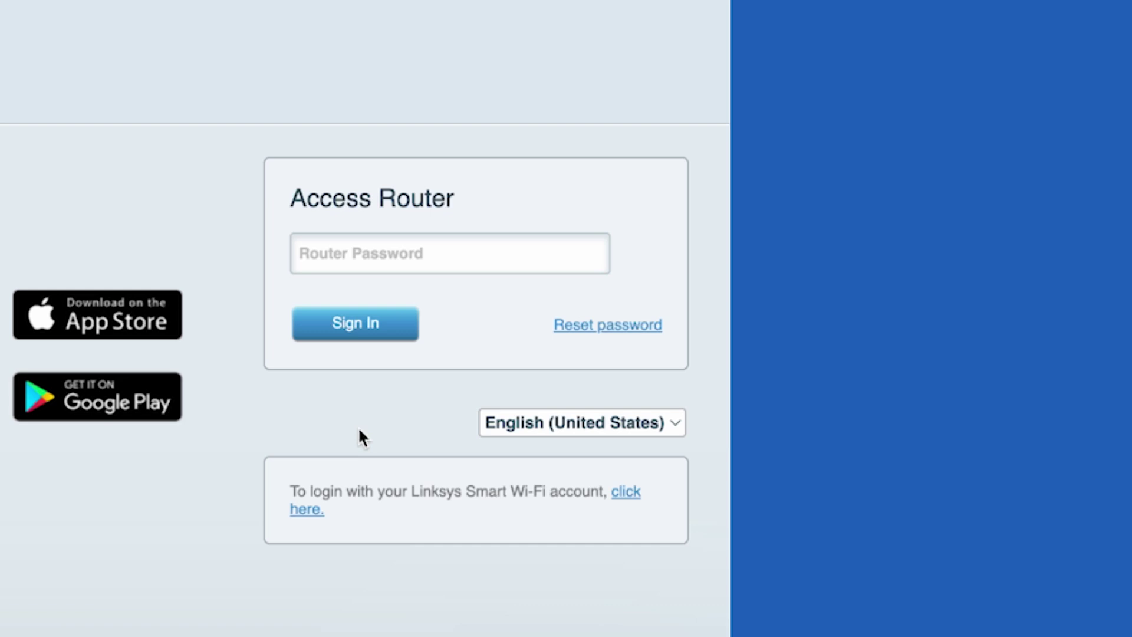
# - Sign in to the router with the new admin password to reach the dashboard
pyautogui.click(399, 250)
pyautogui.write('••••••••••')
pyautogui.click(360, 323)
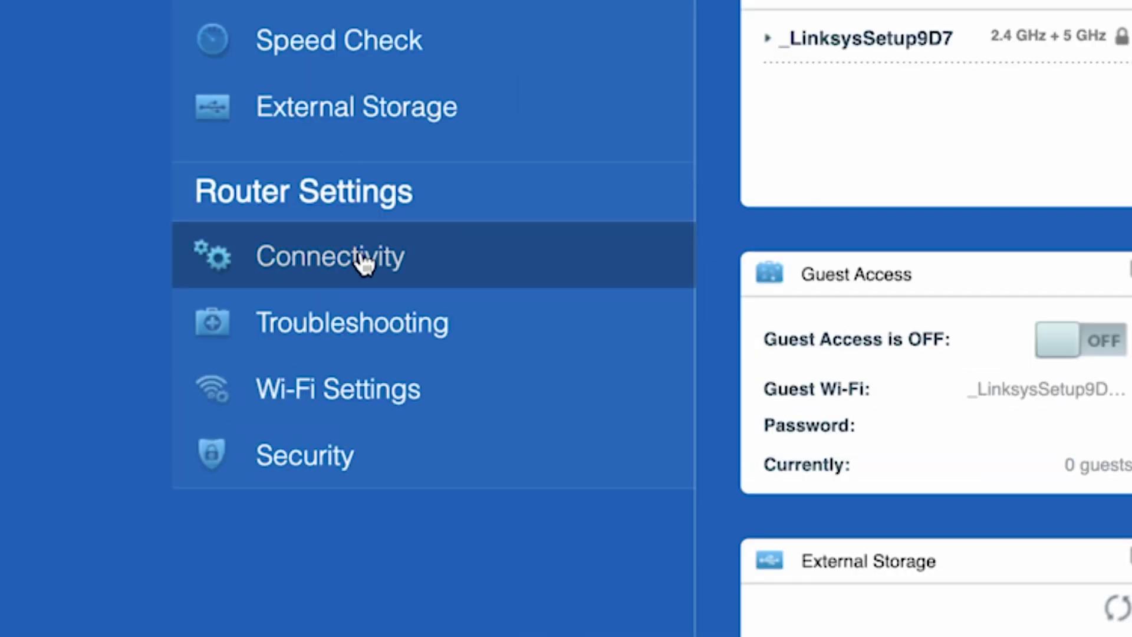
pyautogui.click(359, 254)
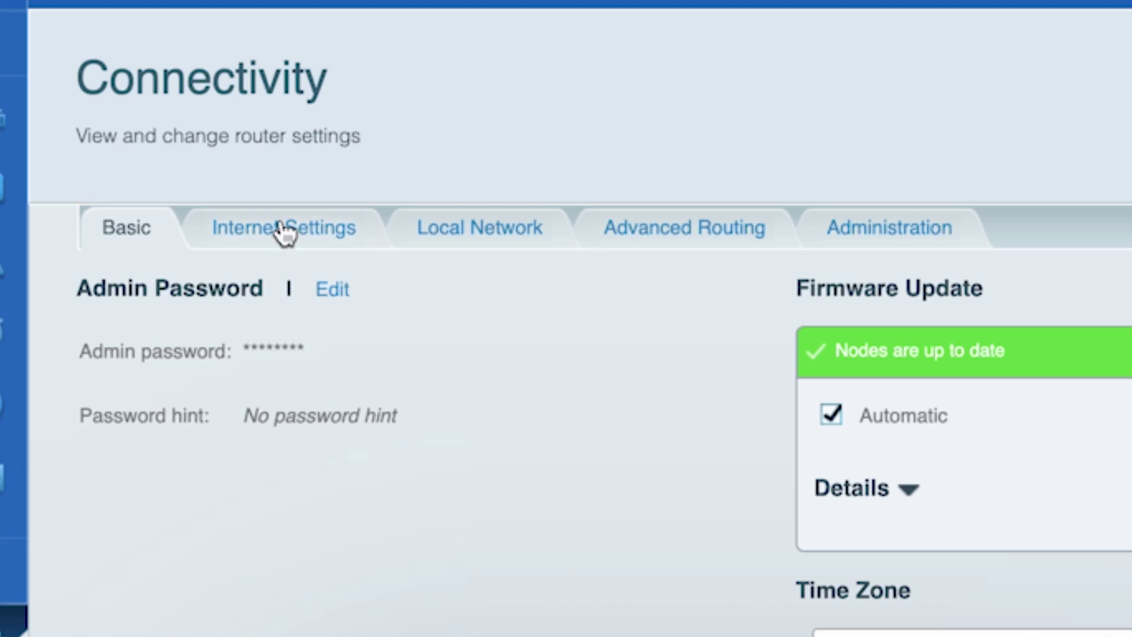
# - Try Static IP, PPTP and L2TP, then apply Automatic Configuration - DHCP and close Connectivity
pyautogui.click(284, 232)
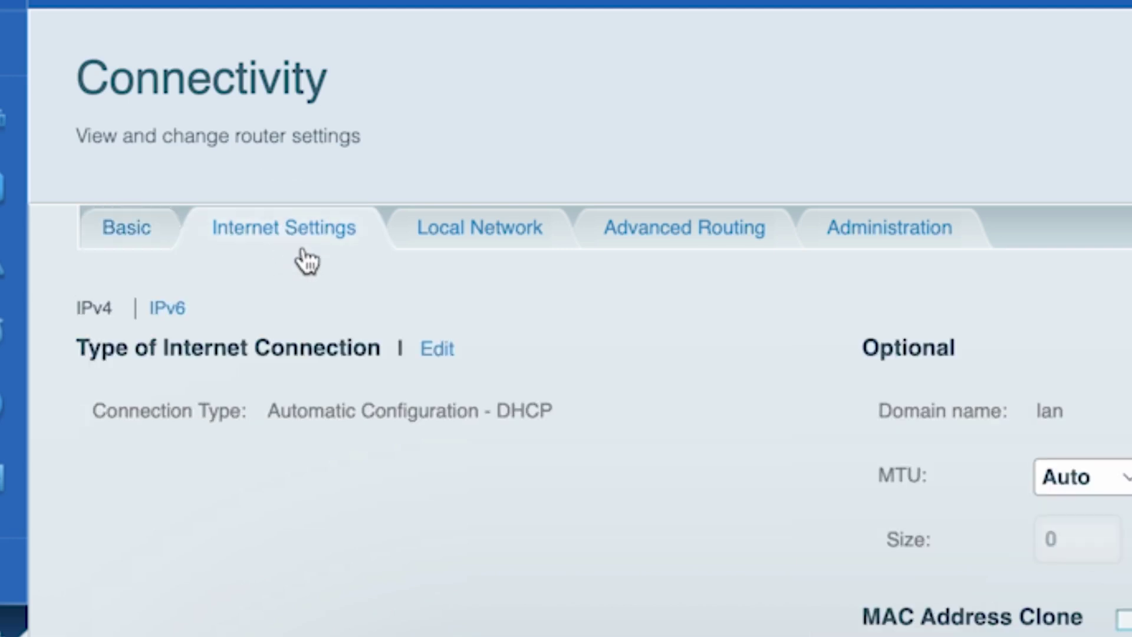
pyautogui.click(443, 349)
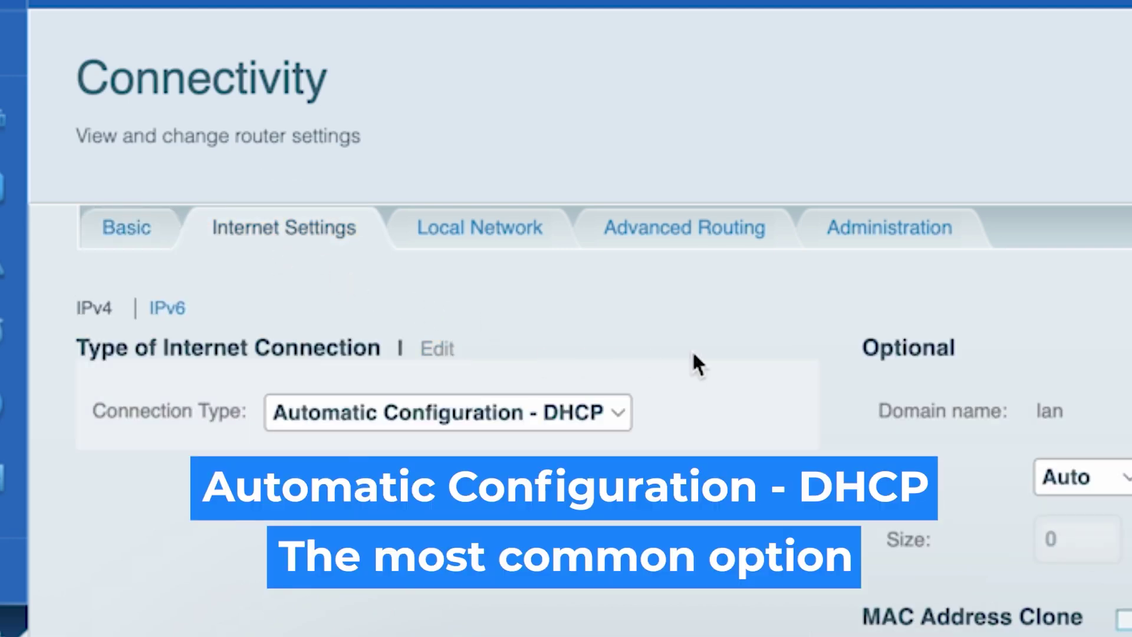
pyautogui.click(617, 412)
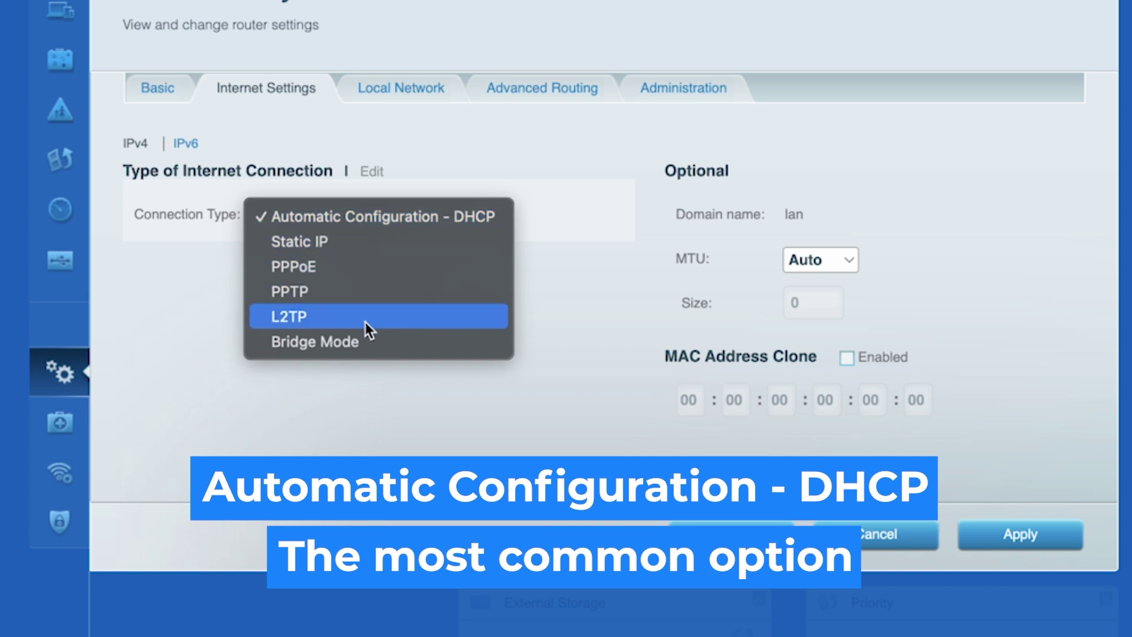
pyautogui.click(363, 244)
pyautogui.click(391, 219)
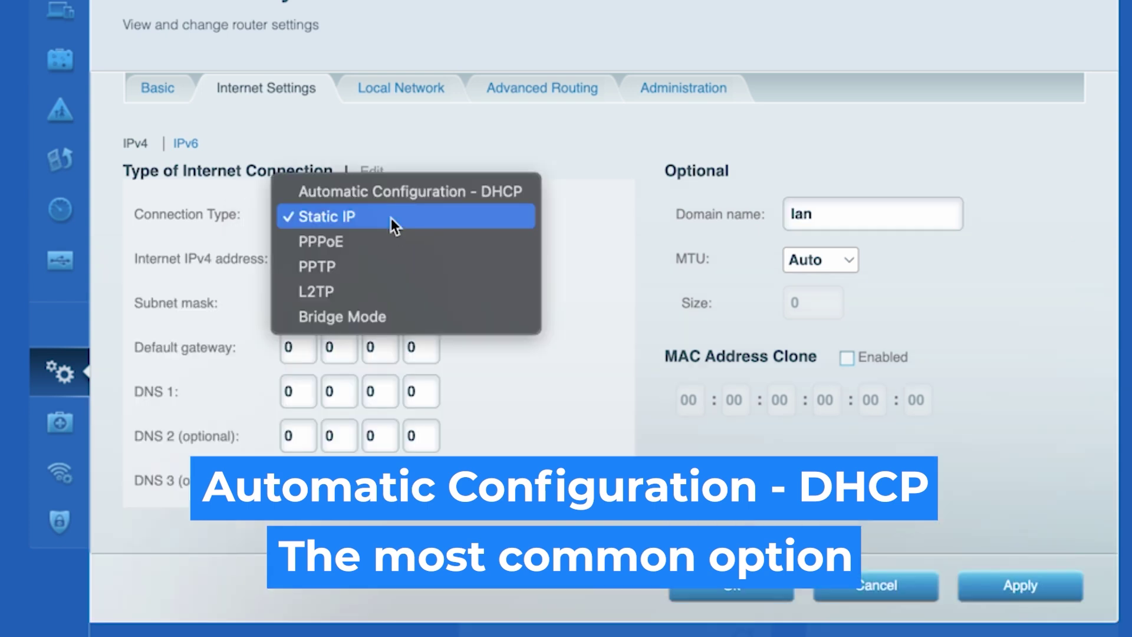
pyautogui.click(354, 263)
pyautogui.click(379, 212)
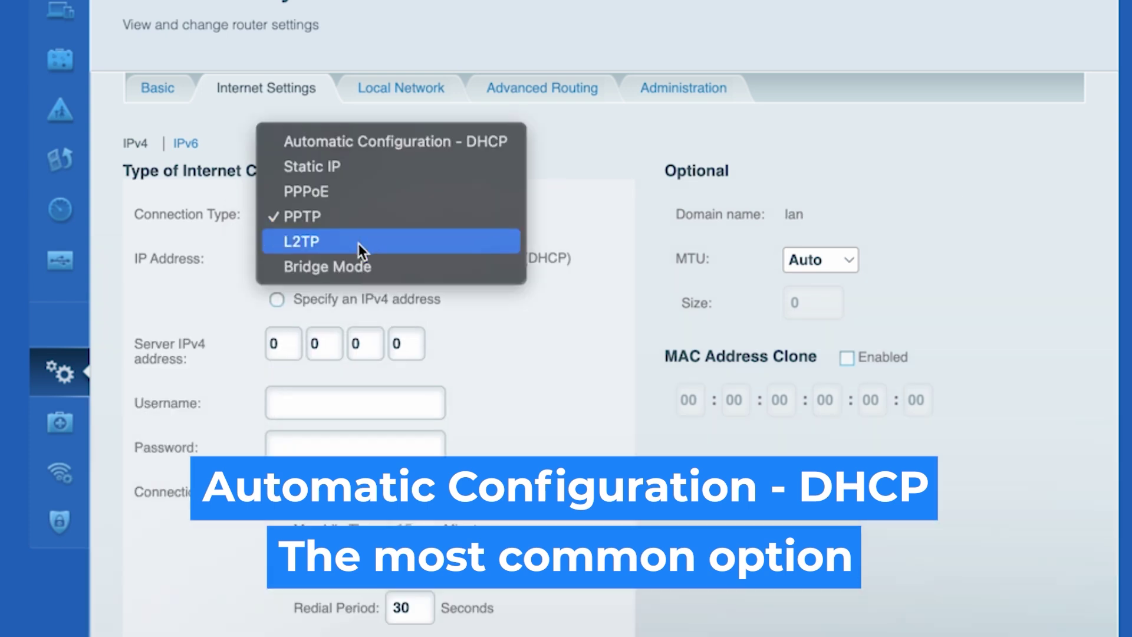
pyautogui.click(359, 242)
pyautogui.click(505, 219)
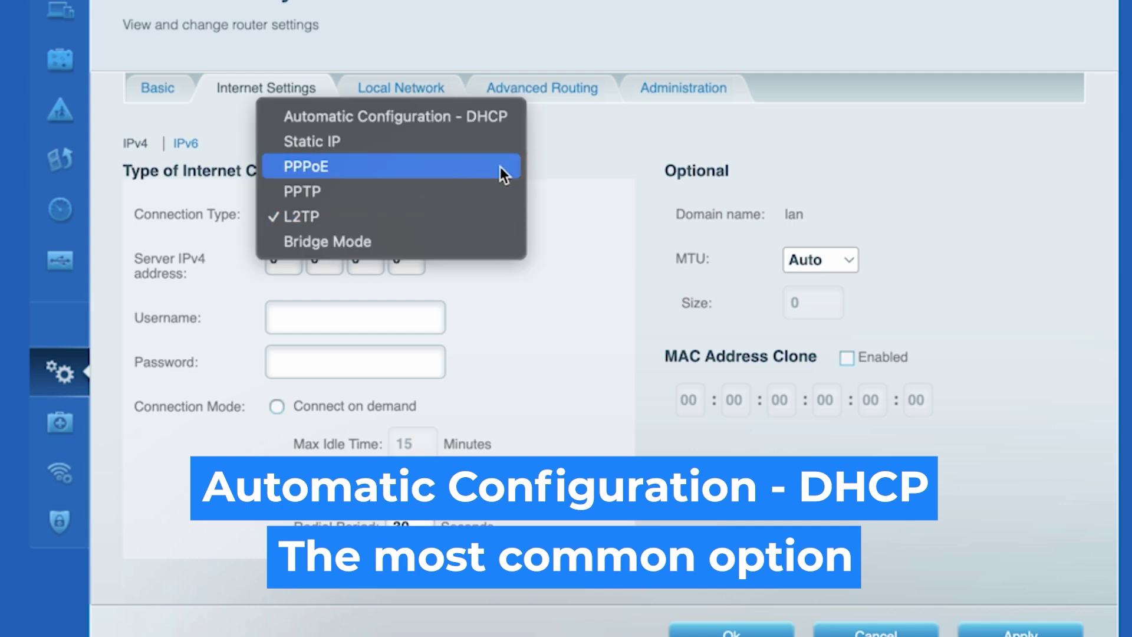
pyautogui.click(498, 118)
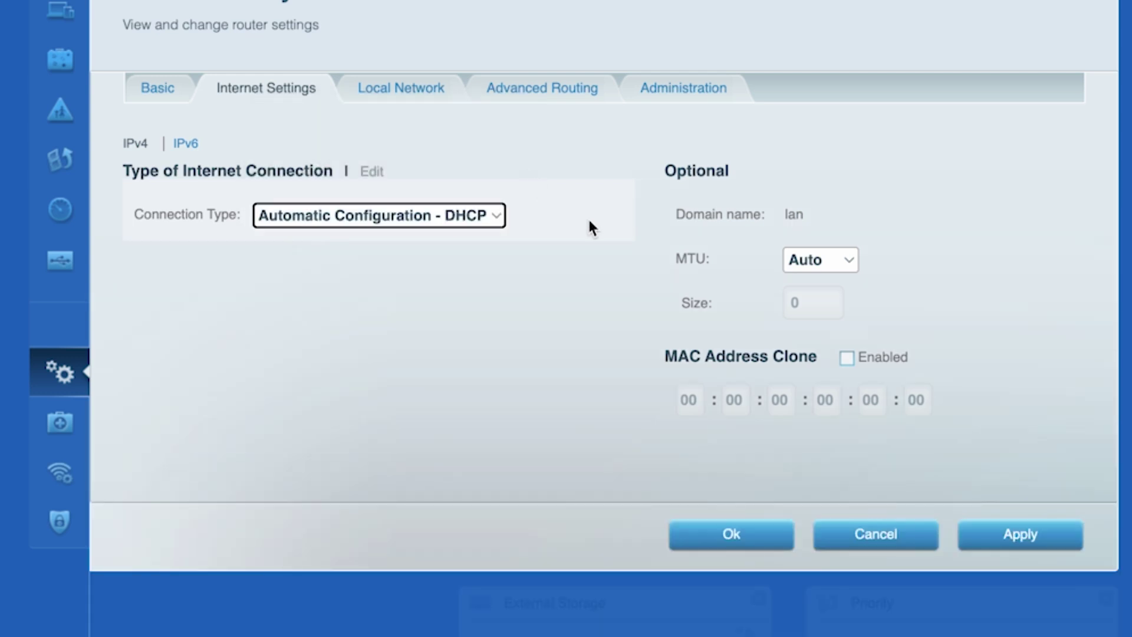
pyautogui.click(1040, 537)
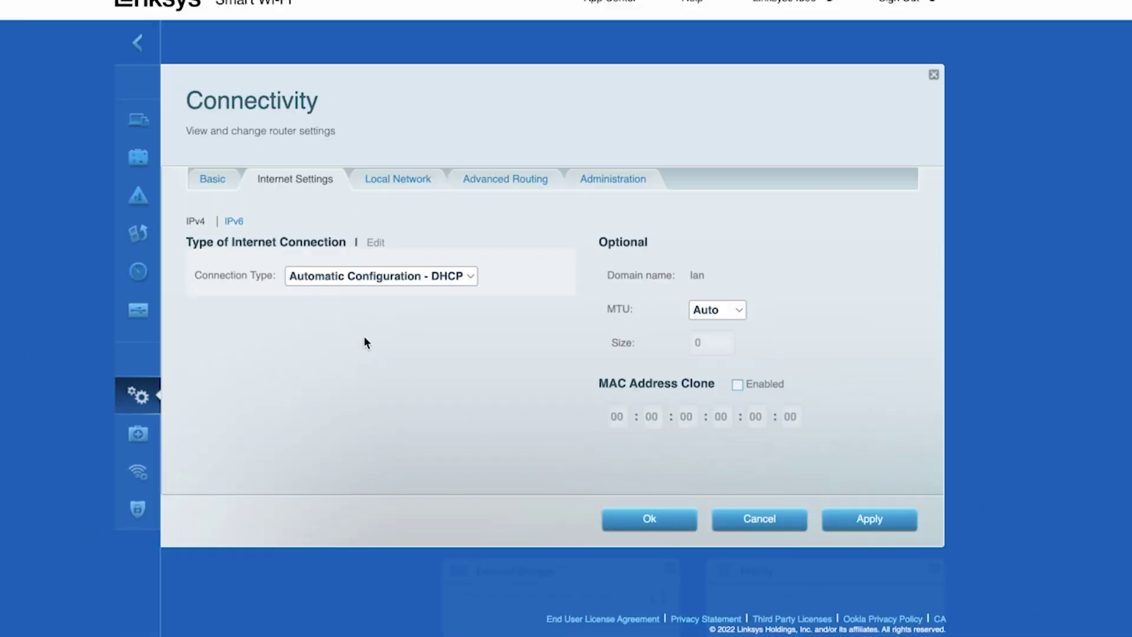
pyautogui.click(142, 46)
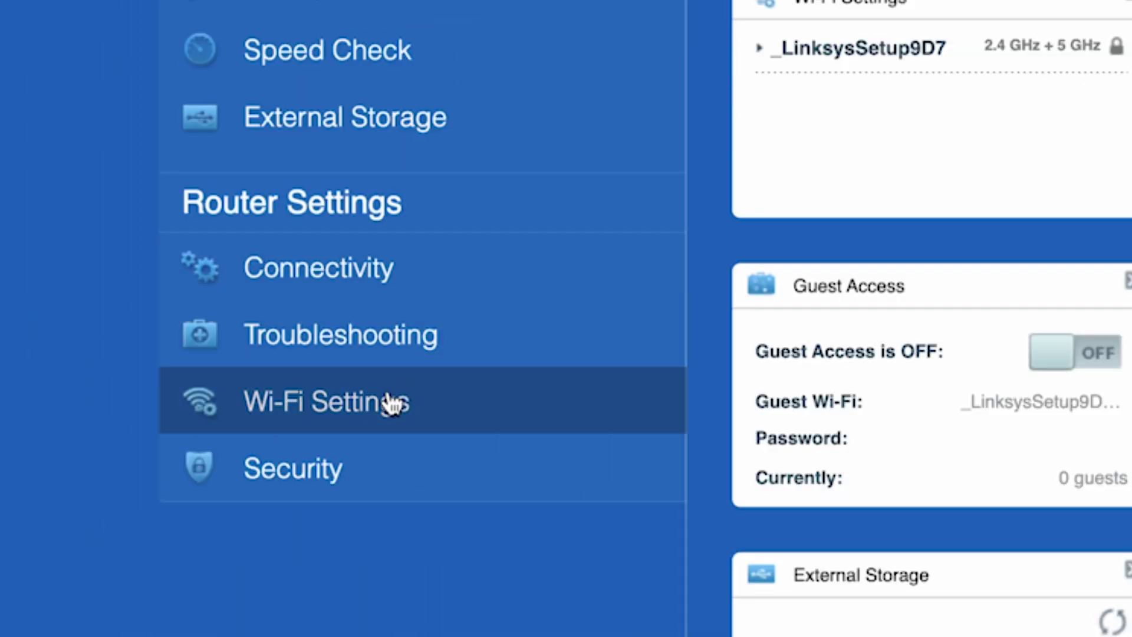
# - Rename the Wi-Fi network to 'Linksys' and give it a new password
pyautogui.click(390, 397)
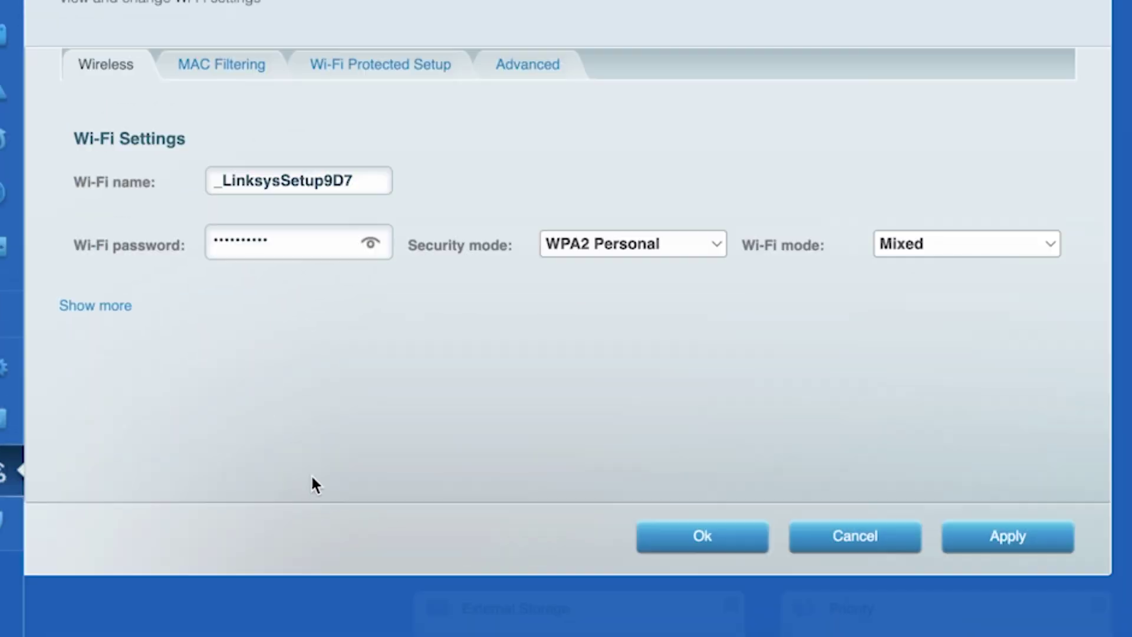
pyautogui.doubleClick(361, 180)
pyautogui.write('Linksys')
pyautogui.click(370, 243)
pyautogui.hotkey('ctrl', 'a')
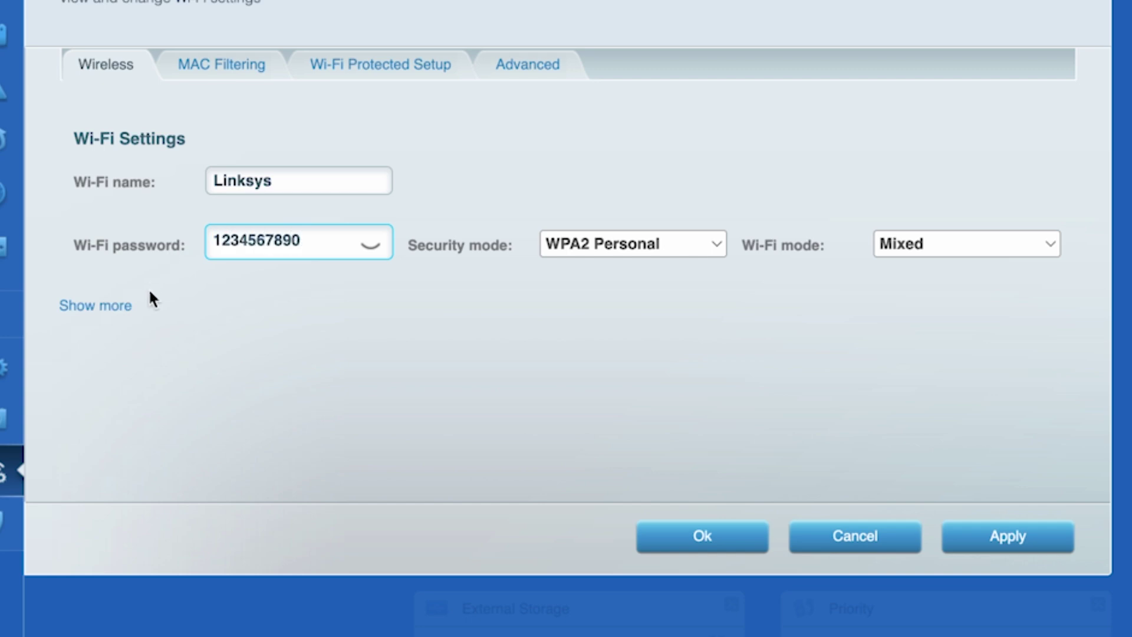
# - Name the 5 GHz band 'Linksys 5G' with the same new password, and apply
pyautogui.click(98, 306)
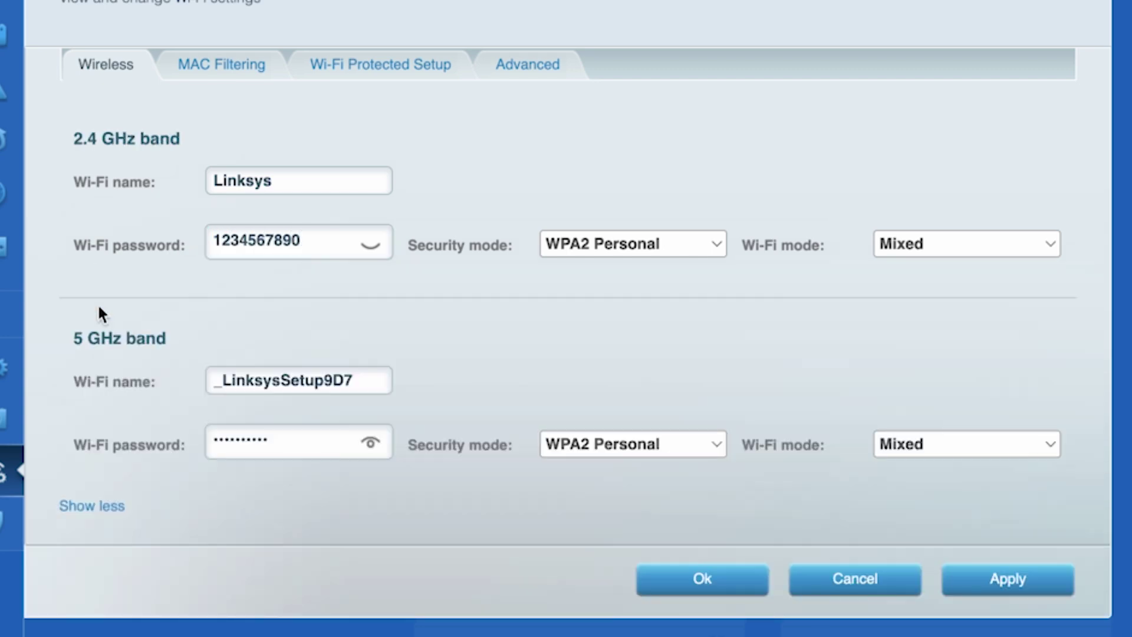
pyautogui.click(207, 386)
pyautogui.moveTo(281, 380); pyautogui.dragTo(370, 381)
pyautogui.write('5G')
pyautogui.click(370, 443)
pyautogui.moveTo(304, 441); pyautogui.dragTo(159, 449)
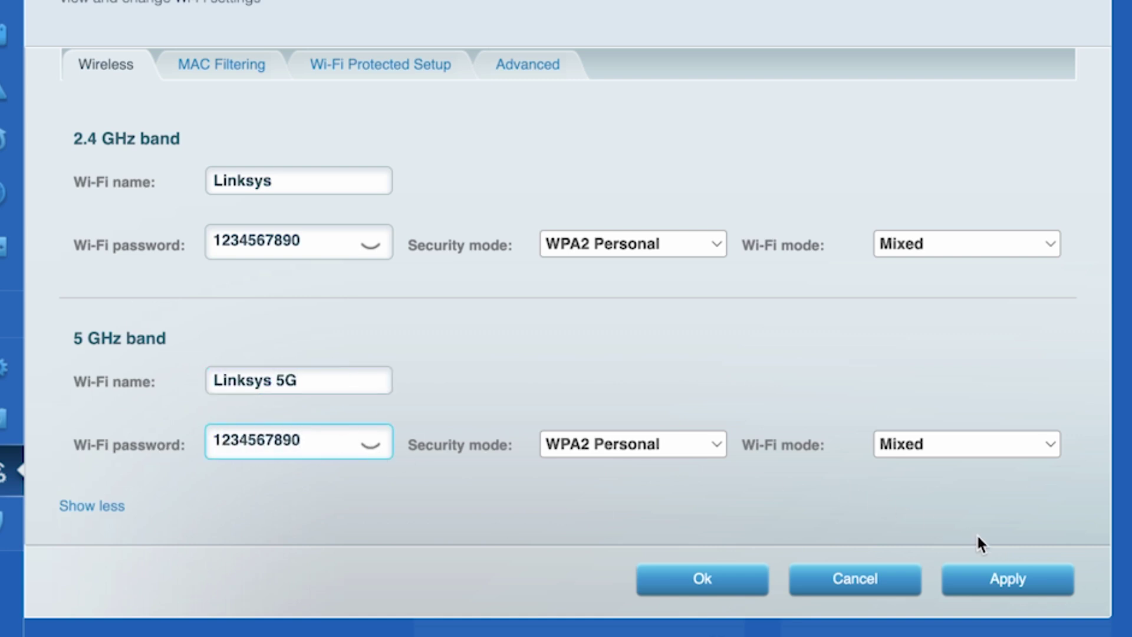
pyautogui.click(1002, 579)
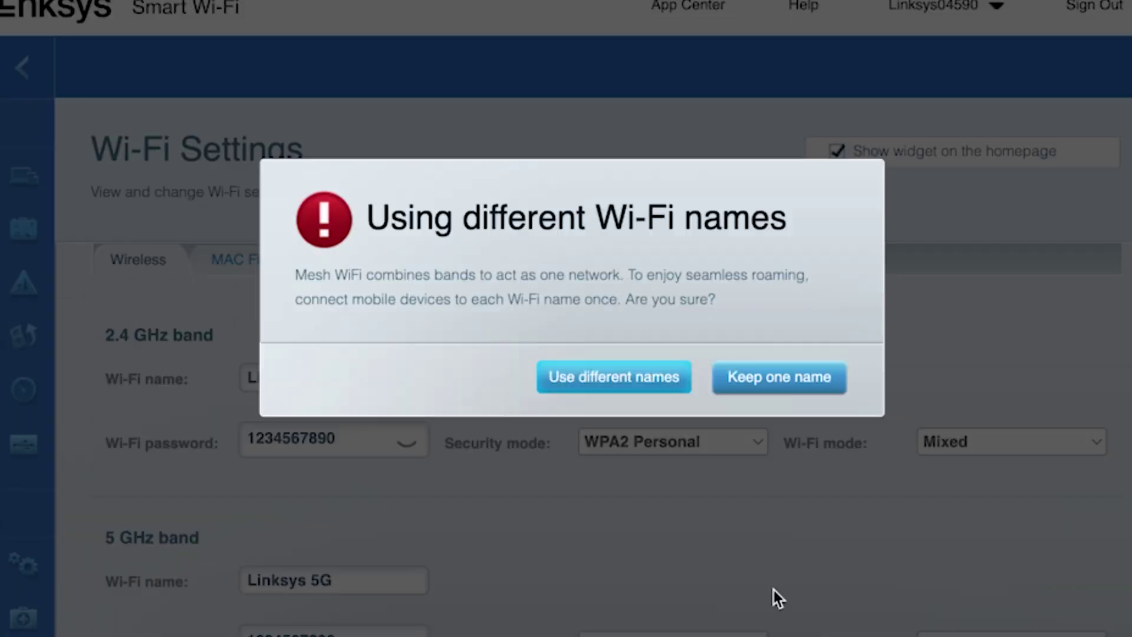
# - Keep different names for the 2.4 GHz and 5 GHz bands and confirm the Wi-Fi update
pyautogui.click(647, 382)
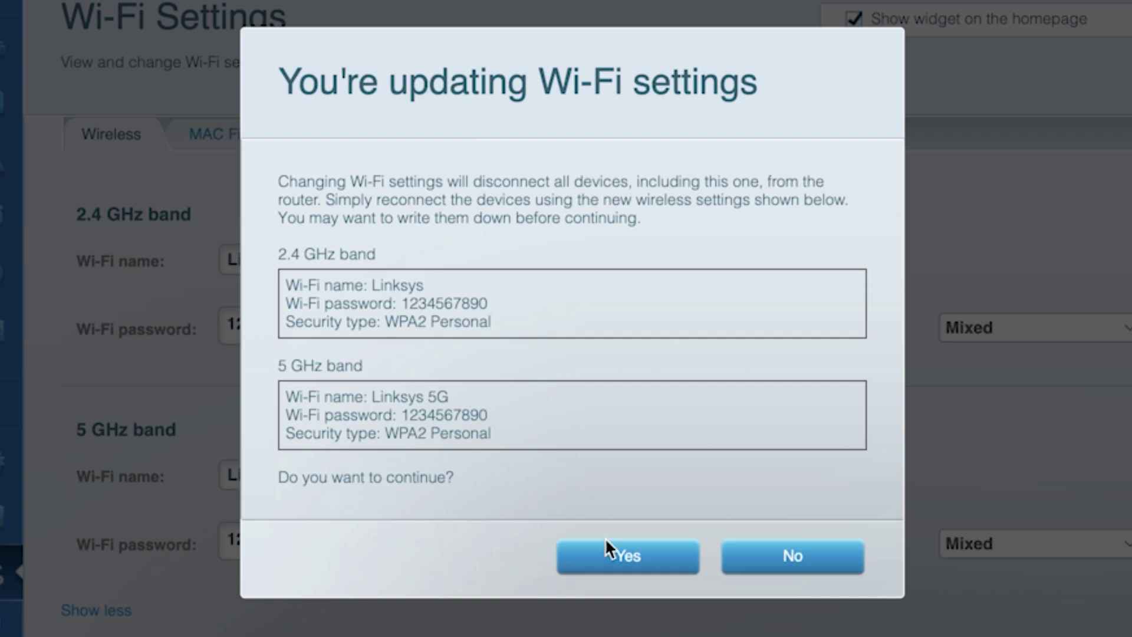
pyautogui.click(607, 555)
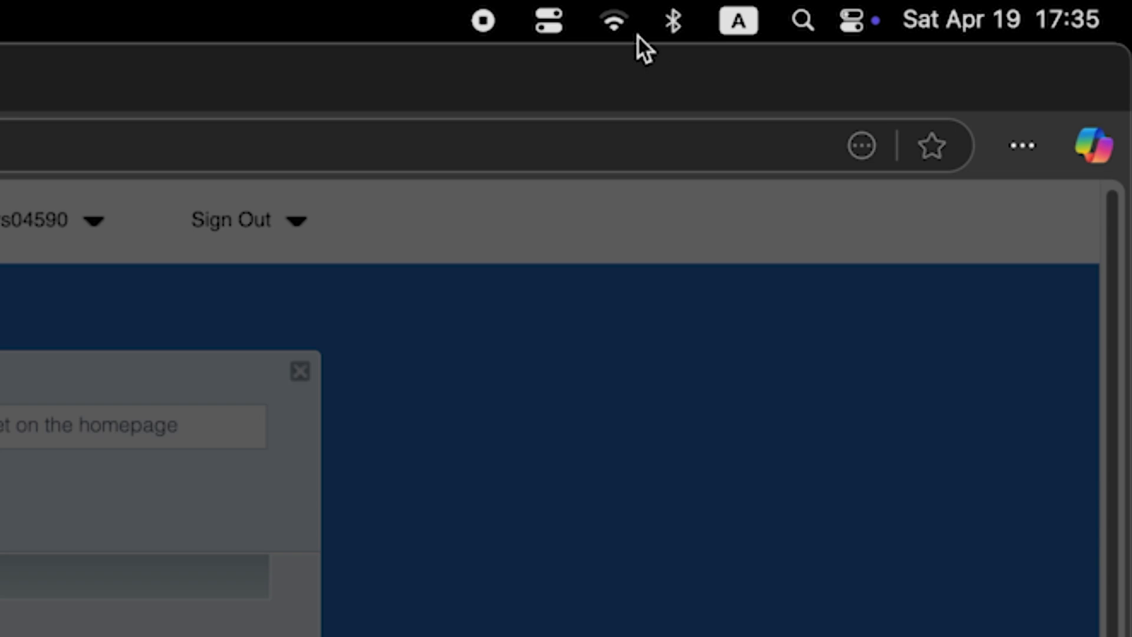
pyautogui.click(616, 21)
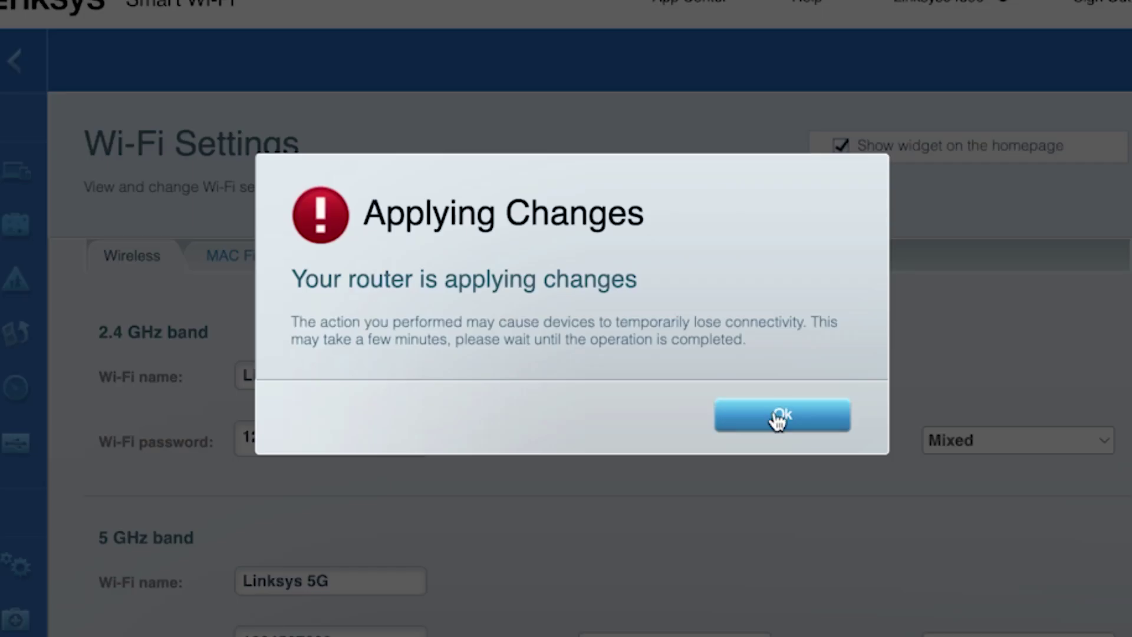
# - Dismiss the Applying Changes notice once the Mac is on the Linksys network
pyautogui.click(778, 417)
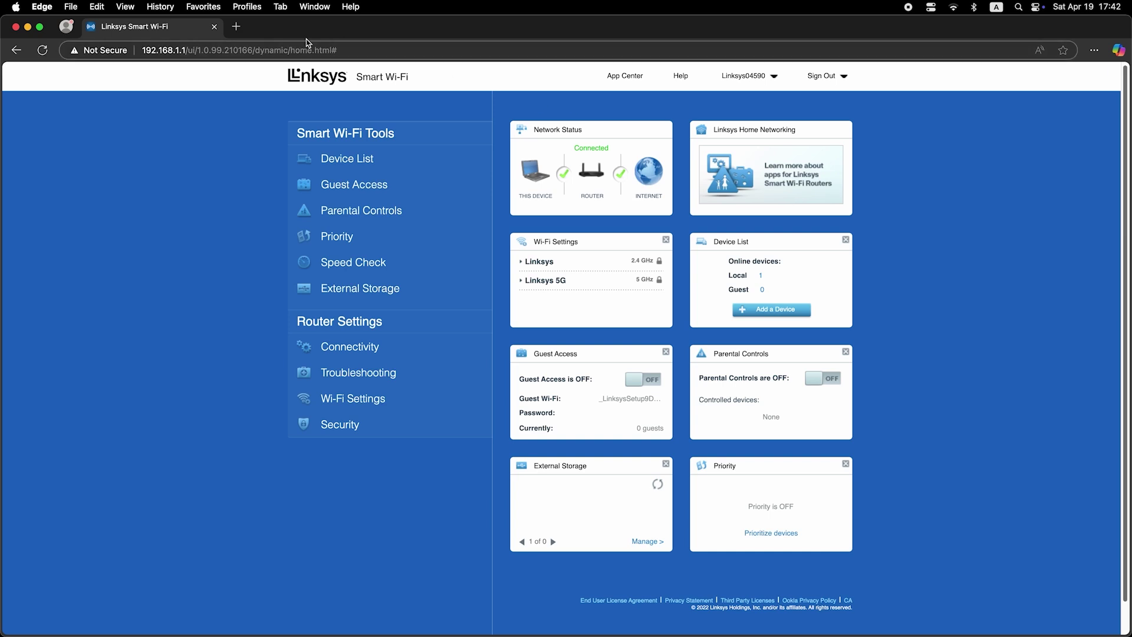
# - Search for 'hghghghg' in a new Edge tab to confirm internet access
pyautogui.click(236, 25)
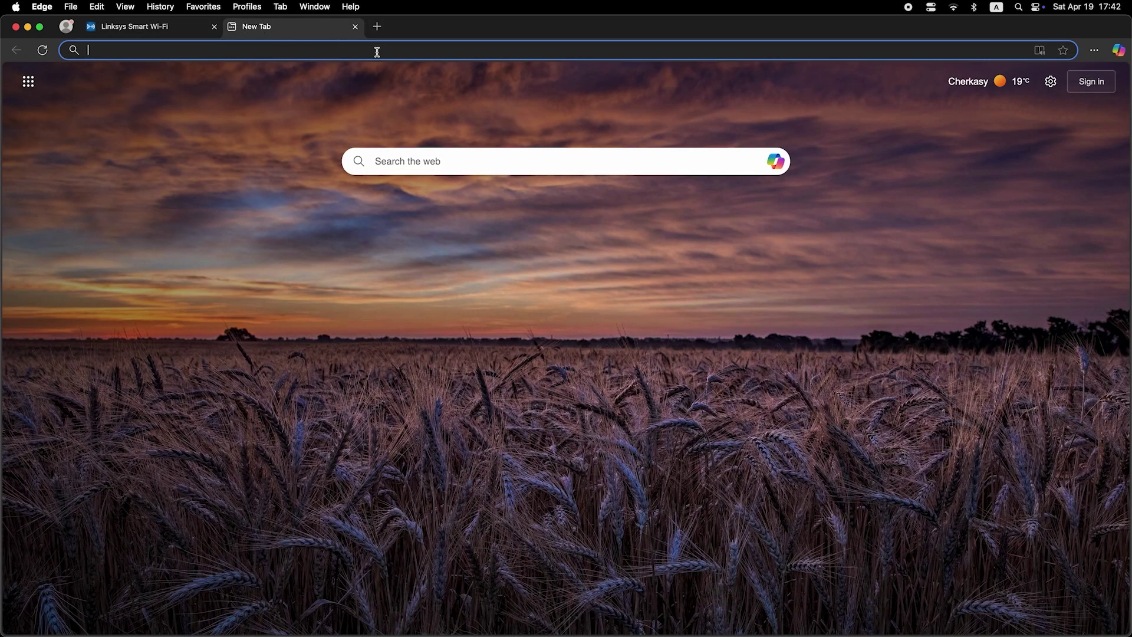
pyautogui.write('hghghghg')
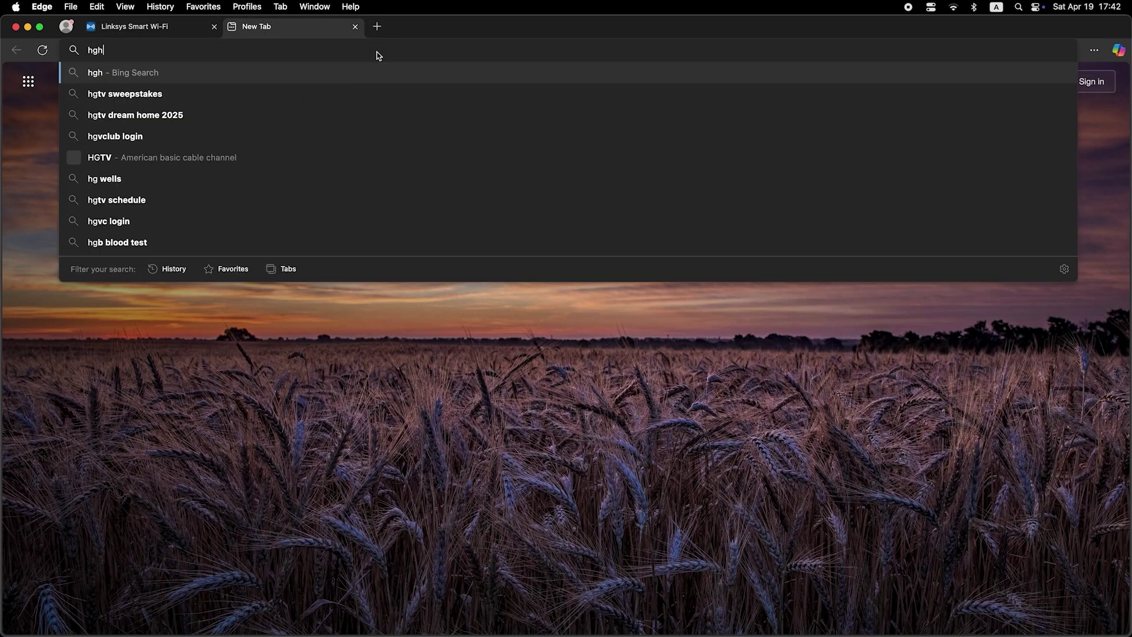
pyautogui.press('Return')
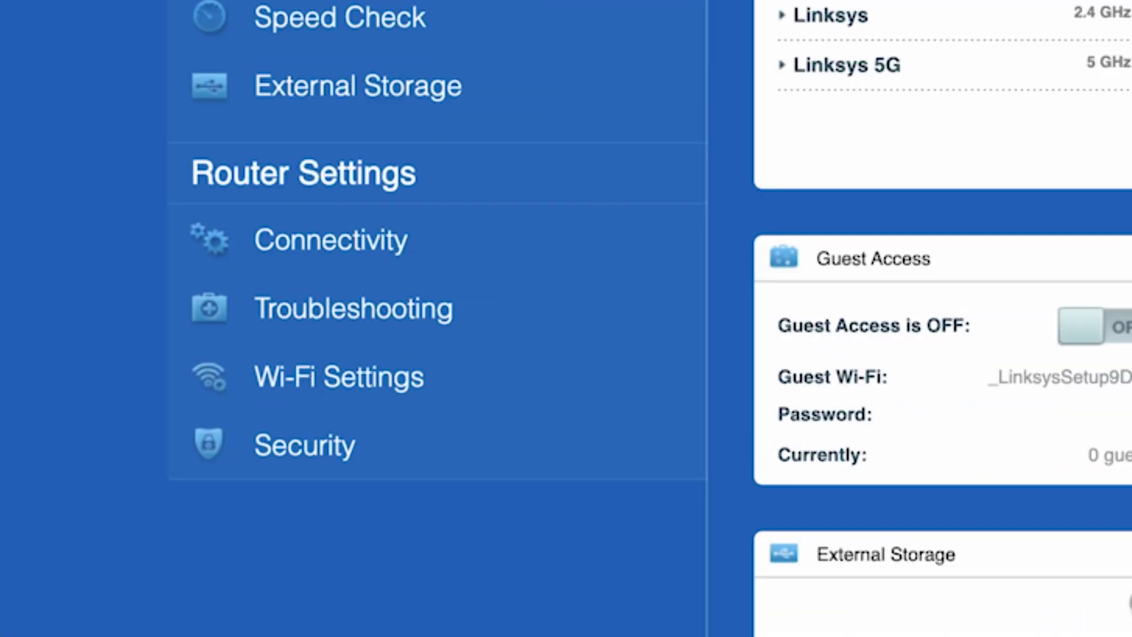
# - Enable MAC Address Clone in Connectivity's Internet Settings, apply it and close
pyautogui.click(437, 234)
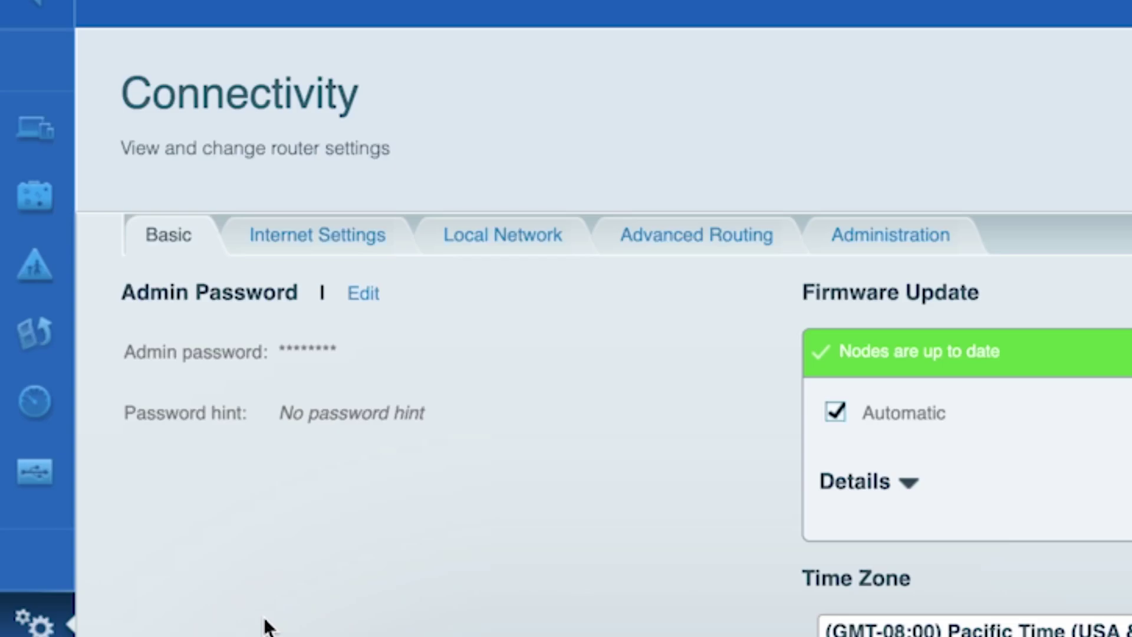
pyautogui.click(316, 236)
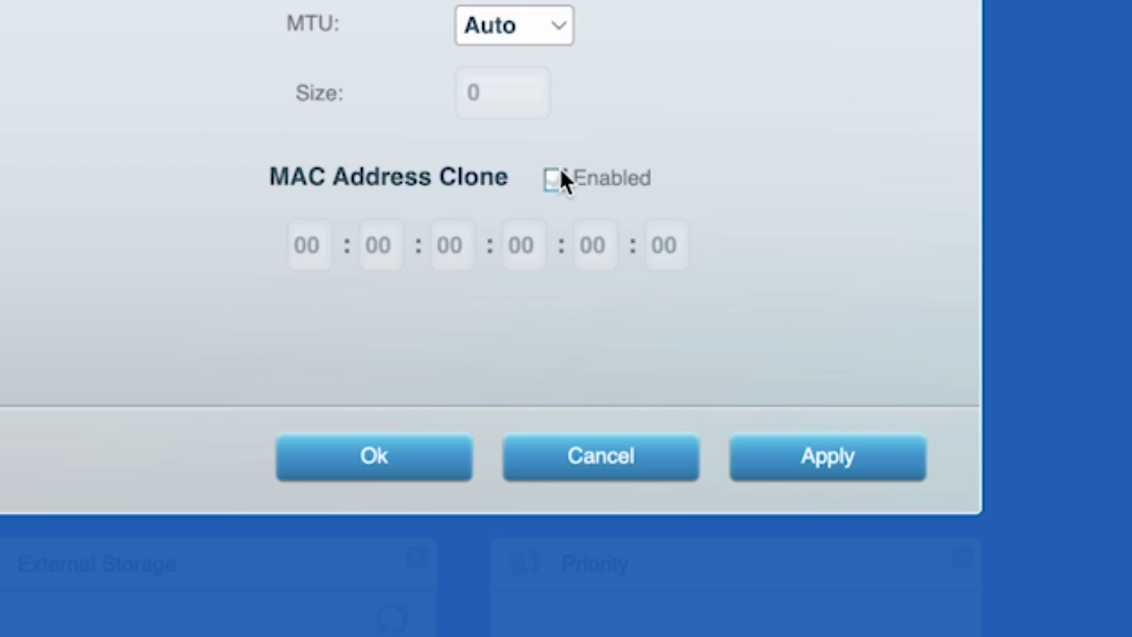
pyautogui.click(553, 177)
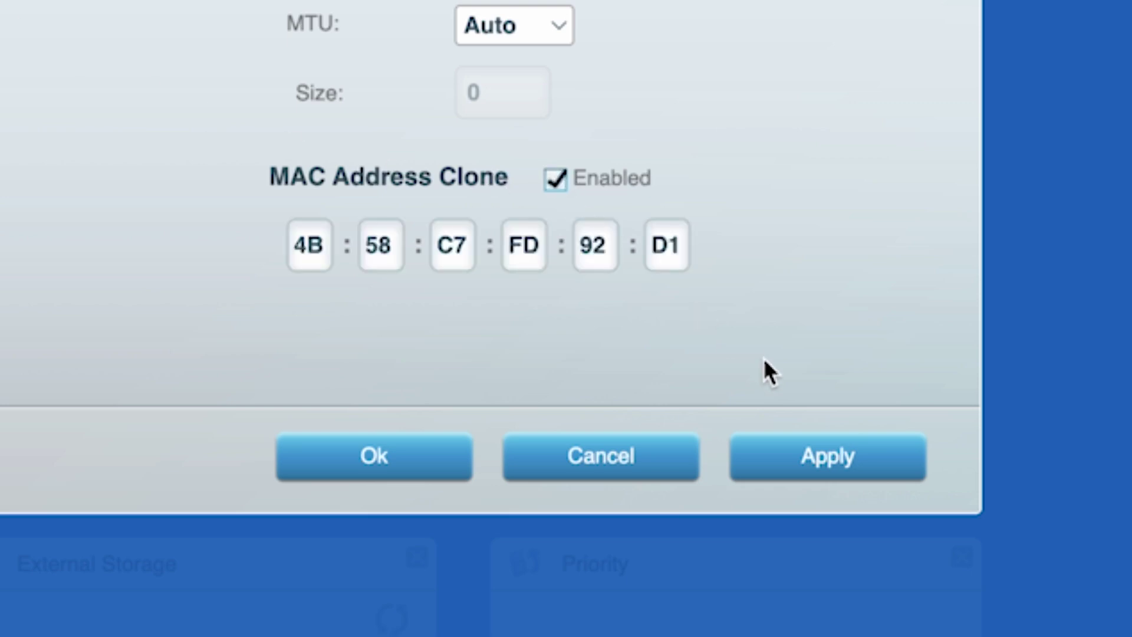
pyautogui.click(830, 461)
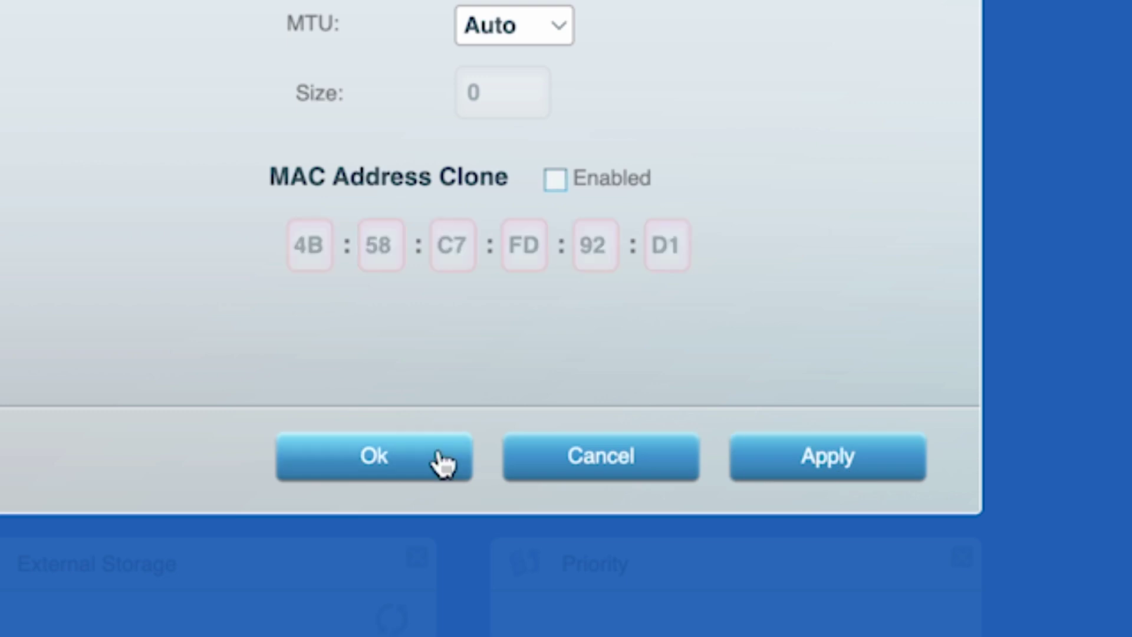
pyautogui.click(442, 463)
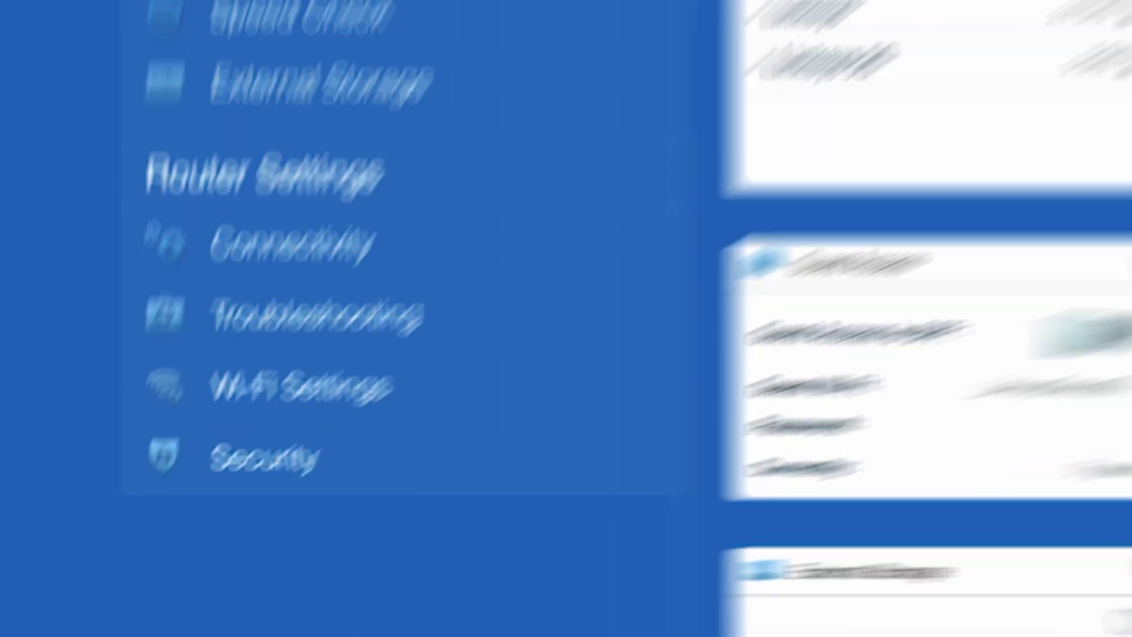
# - Restart the mesh WiFi system from Troubleshooting > Diagnostics and confirm the restart
pyautogui.click(199, 452)
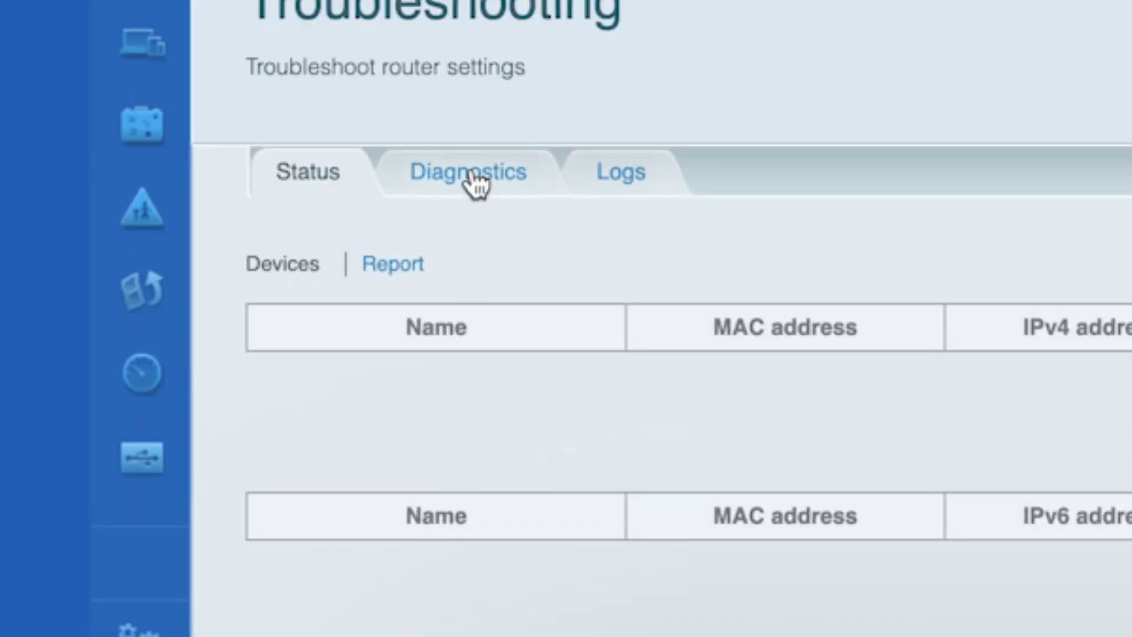
pyautogui.click(473, 180)
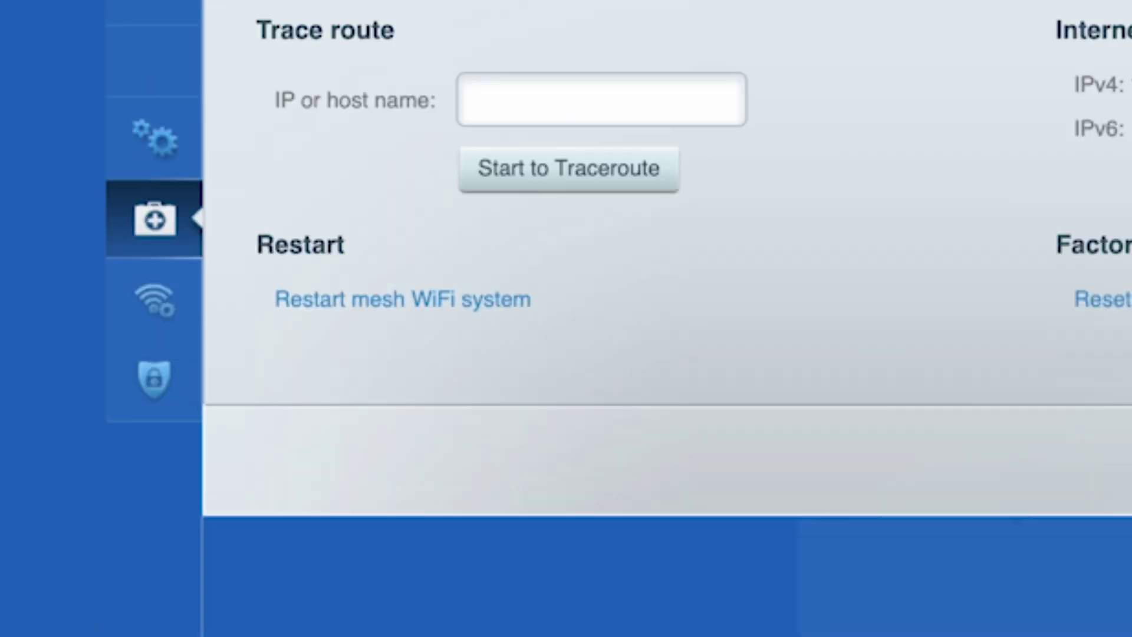
pyautogui.click(420, 300)
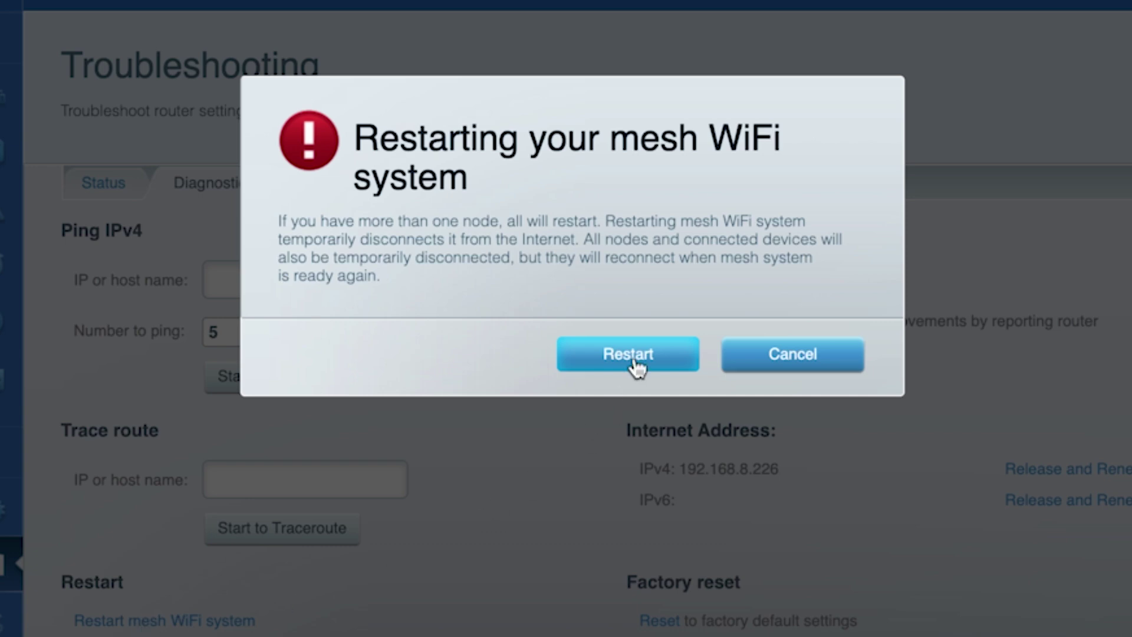
pyautogui.click(637, 366)
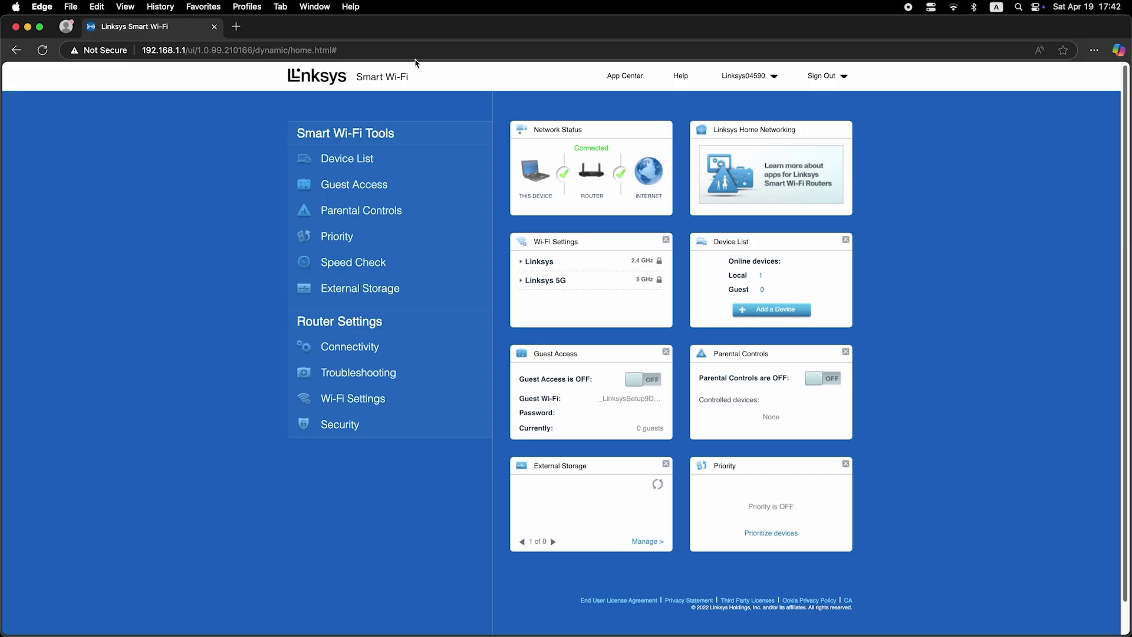
# - Search for 'hghghghg' in a new Edge tab to confirm the internet connection works
pyautogui.press('super+t')
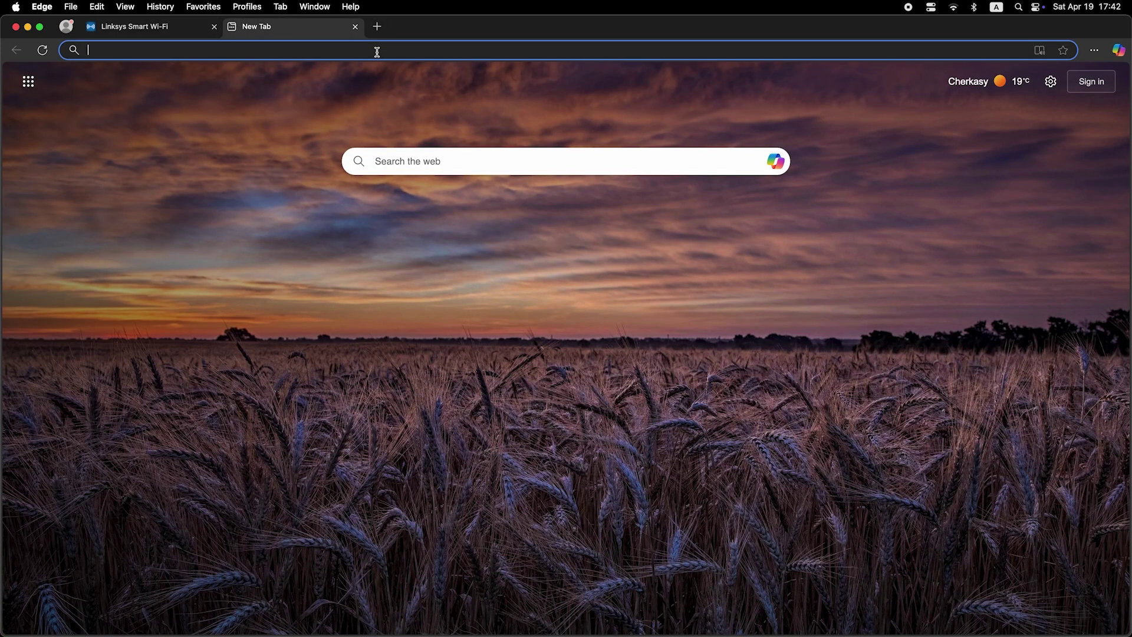
pyautogui.write('hghghghg')
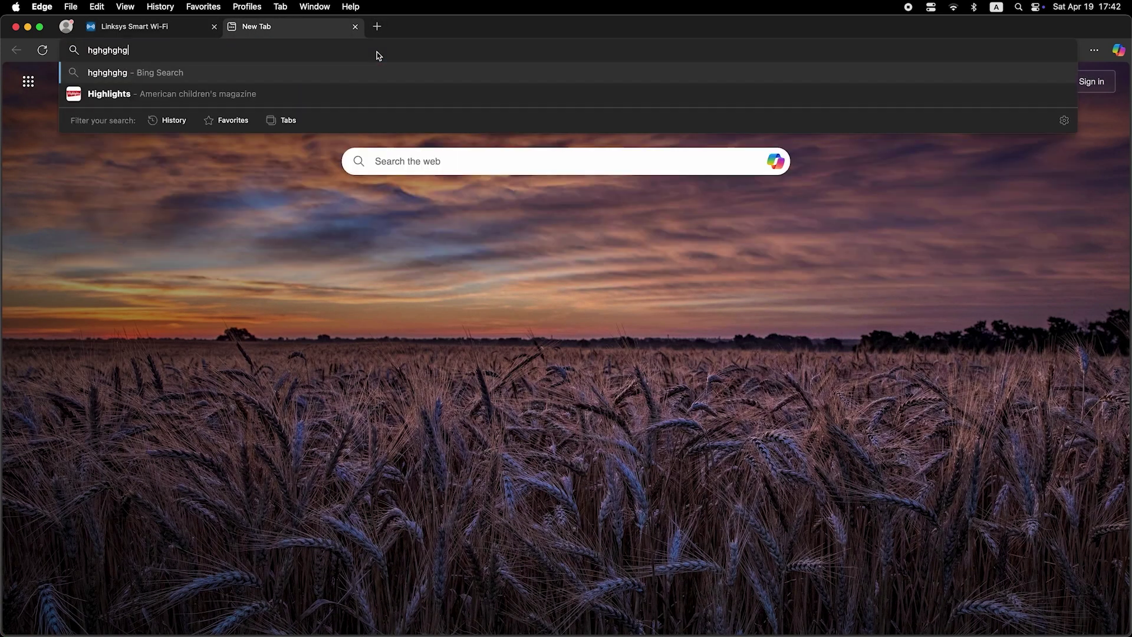
pyautogui.press('Return')
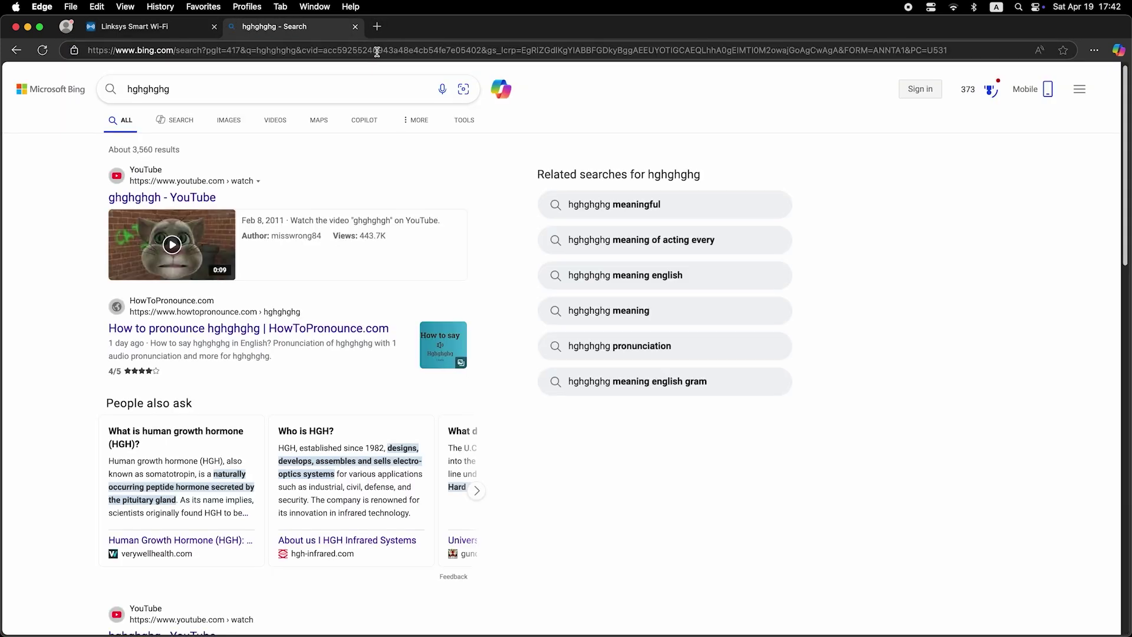